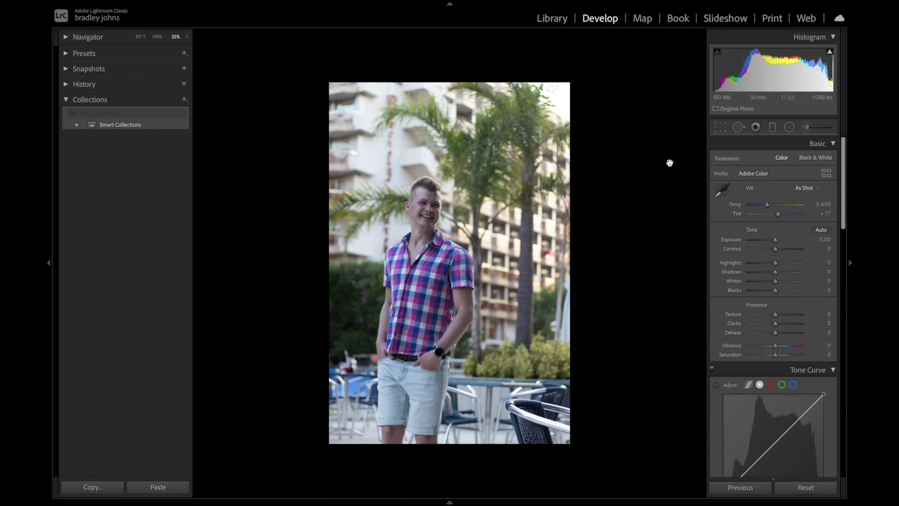
Step: Activate the Crop Overlay tool on the portrait, showing Original aspect and 0.00 angle
{"action": "left_click", "coordinate": [720, 130]}
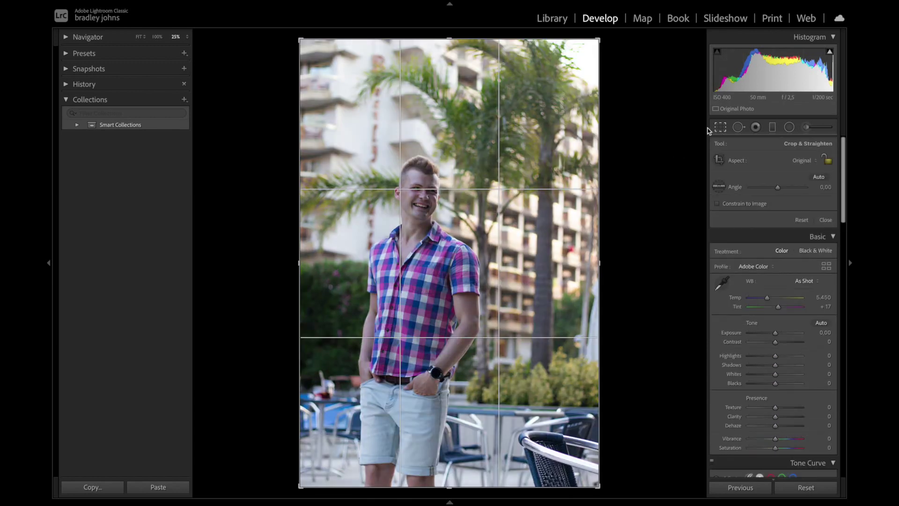
Step: Drag the top-right crop corner inward to trim the top and right, then apply the crop
{"action": "left_click", "coordinate": [722, 128]}
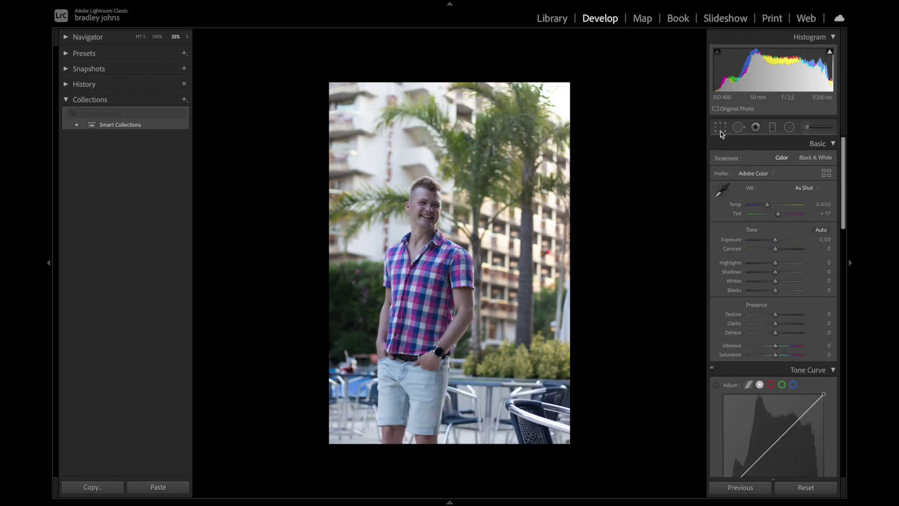
{"action": "left_click", "coordinate": [721, 129]}
{"action": "left_click_drag", "start_coordinate": [602, 42], "coordinate": [583, 64]}
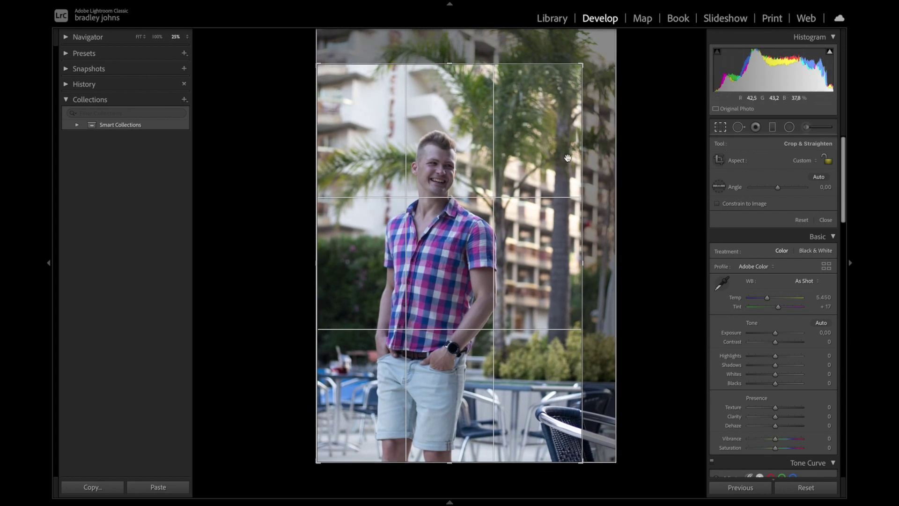
{"action": "key", "text": "Return"}
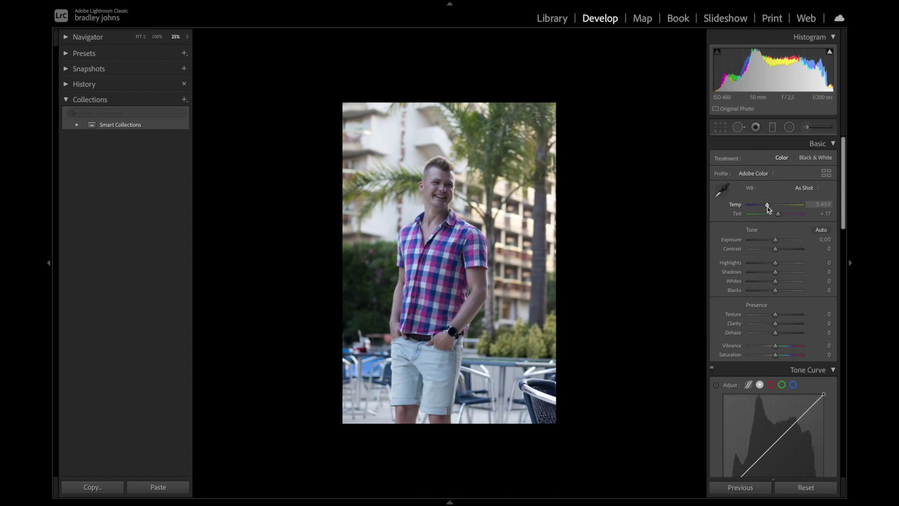
Step: Warm Temp to 5.678 and raise Exposure to +0.15 in the Basic panel
{"action": "left_click_drag", "start_coordinate": [768, 207], "coordinate": [770, 210]}
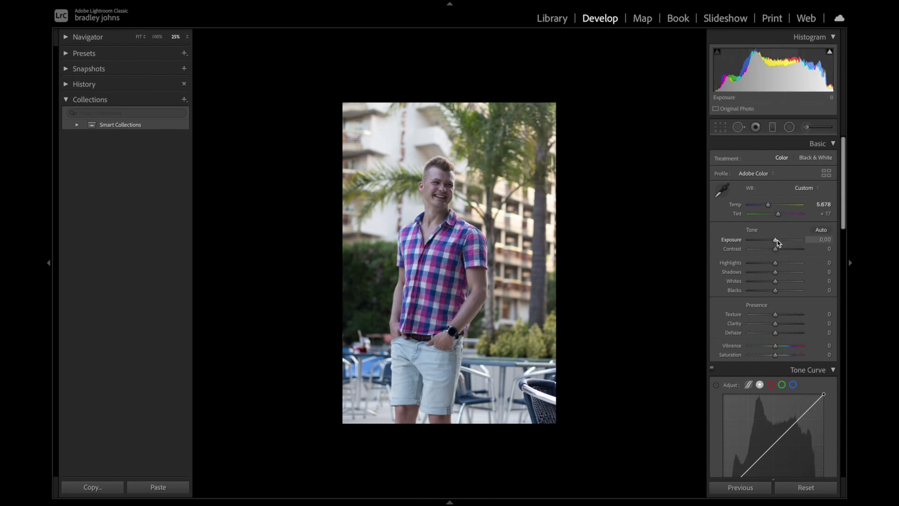
{"action": "left_click_drag", "start_coordinate": [777, 242], "coordinate": [779, 244]}
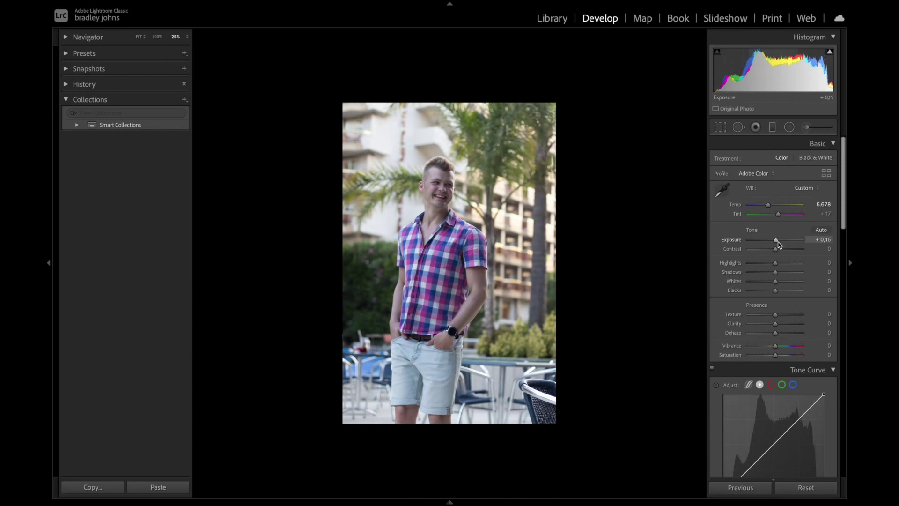
{"action": "scroll", "coordinate": [843, 226], "scroll_direction": "down", "scroll_amount": 3}
{"action": "mouse_move", "coordinate": [775, 211]}
{"action": "left_mouse_down"}
{"action": "mouse_move", "coordinate": [811, 209]}
{"action": "mouse_move", "coordinate": [774, 211]}
{"action": "left_mouse_up"}
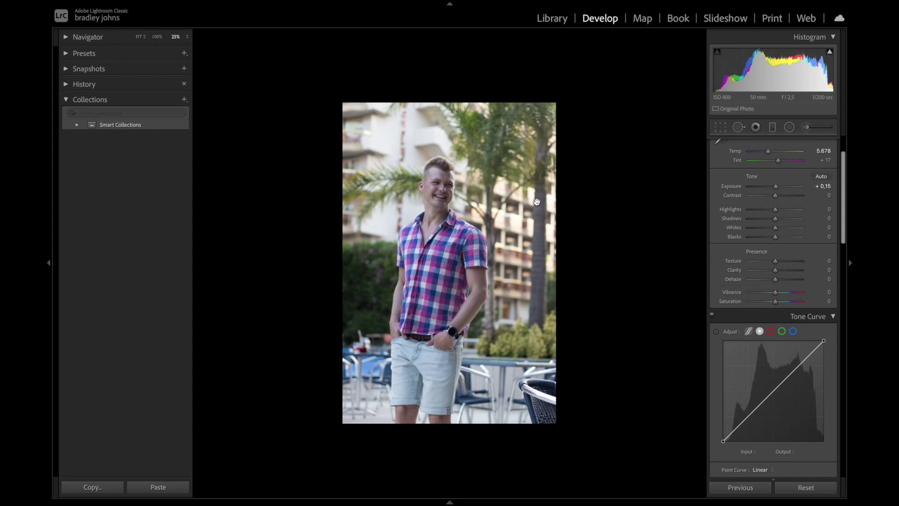
Step: Toggle the Before/After view with Y to compare against the original, then return
{"action": "key", "text": "y"}
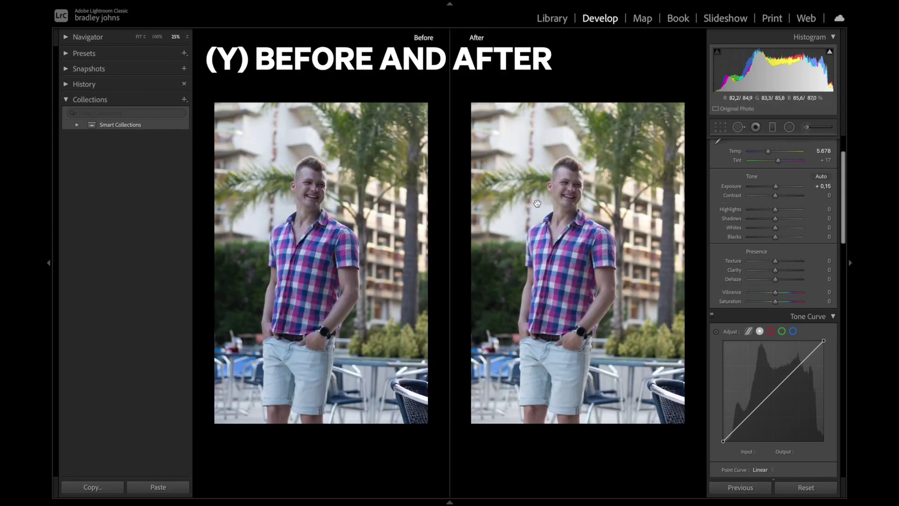
{"action": "key", "text": "y"}
{"action": "scroll", "coordinate": [776, 221], "scroll_direction": "down", "scroll_amount": 2}
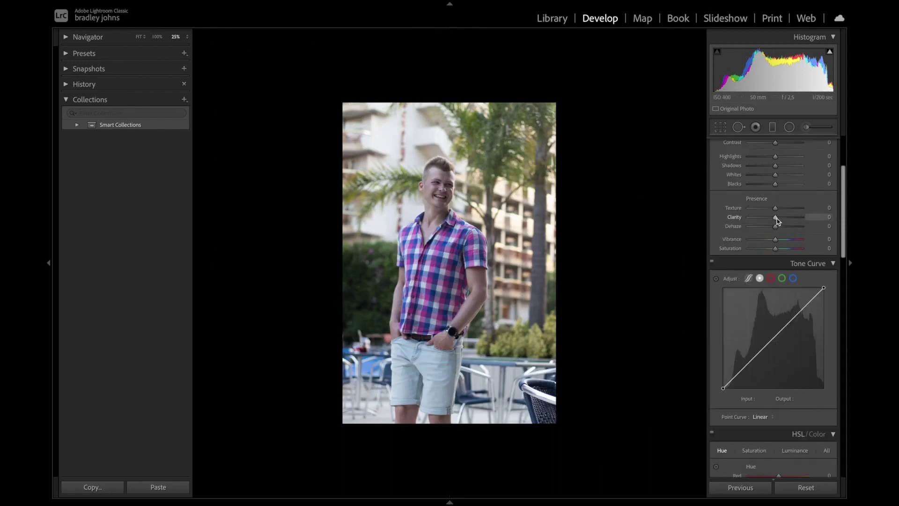
Step: Set Clarity to +5, Vibrance to +2 and Saturation to +31
{"action": "mouse_move", "coordinate": [777, 219]}
{"action": "left_mouse_down"}
{"action": "mouse_move", "coordinate": [793, 217]}
{"action": "mouse_move", "coordinate": [779, 218]}
{"action": "left_mouse_up"}
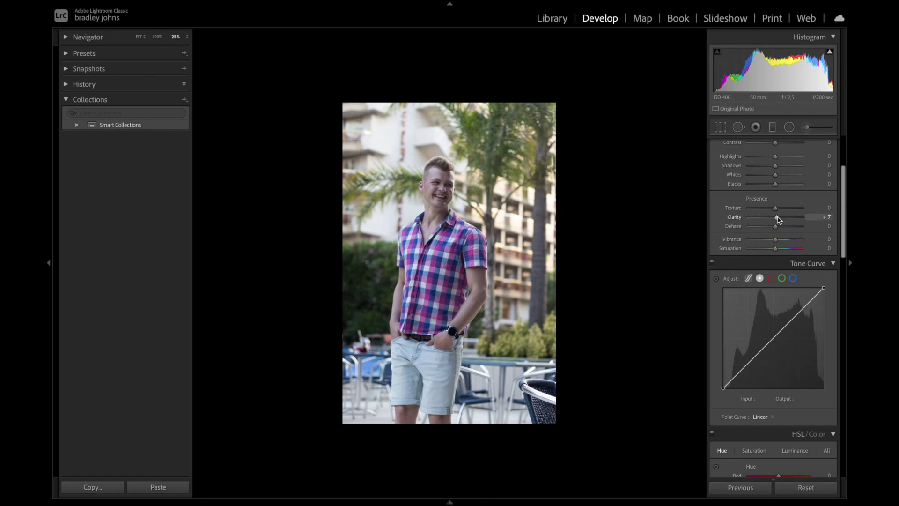
{"action": "scroll", "coordinate": [847, 228], "scroll_direction": "down", "scroll_amount": 2}
{"action": "mouse_move", "coordinate": [778, 220]}
{"action": "left_mouse_down"}
{"action": "mouse_move", "coordinate": [790, 210]}
{"action": "mouse_move", "coordinate": [779, 212]}
{"action": "left_mouse_up"}
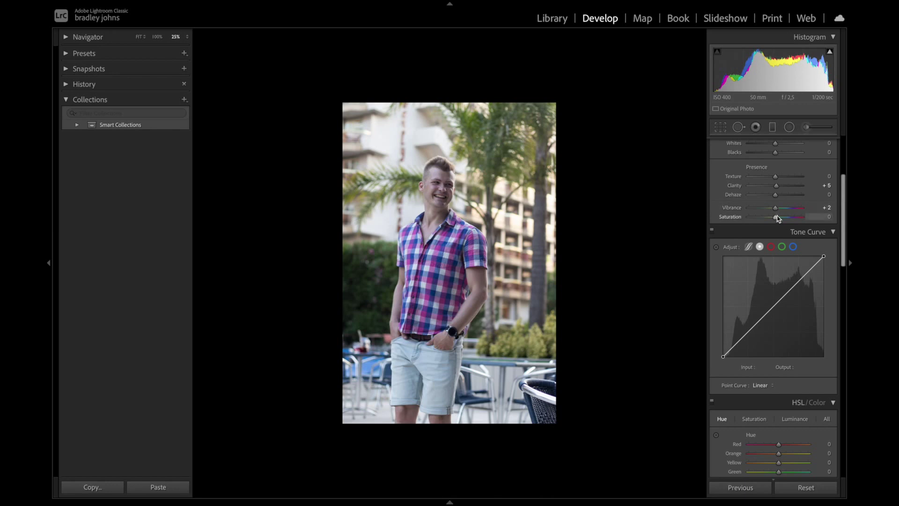
{"action": "left_click_drag", "start_coordinate": [776, 217], "coordinate": [786, 218]}
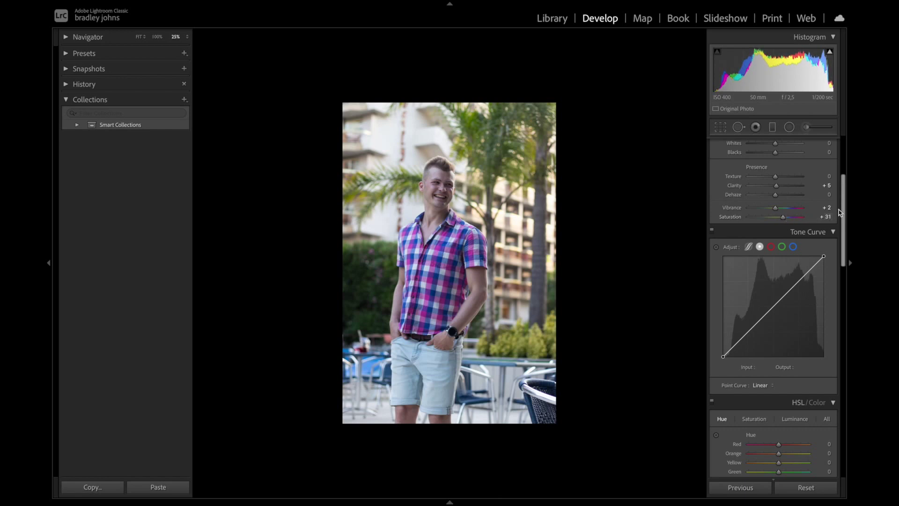
{"action": "mouse_move", "coordinate": [844, 213]}
{"action": "left_mouse_down"}
{"action": "mouse_move", "coordinate": [844, 224]}
{"action": "mouse_move", "coordinate": [843, 156]}
{"action": "mouse_move", "coordinate": [849, 219]}
{"action": "left_mouse_up"}
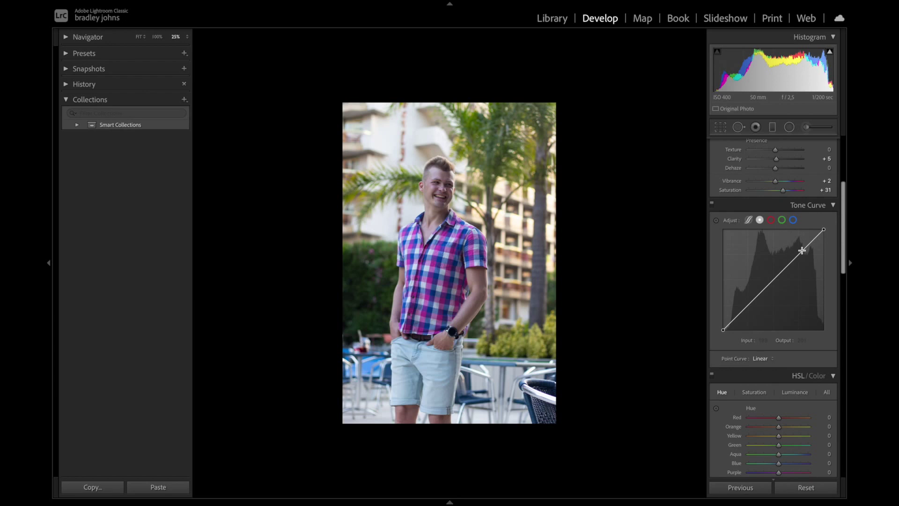
Step: Shape a gentle S tone curve with points near 41/38, 120/124 and 198/201
{"action": "left_click_drag", "start_coordinate": [803, 251], "coordinate": [803, 250]}
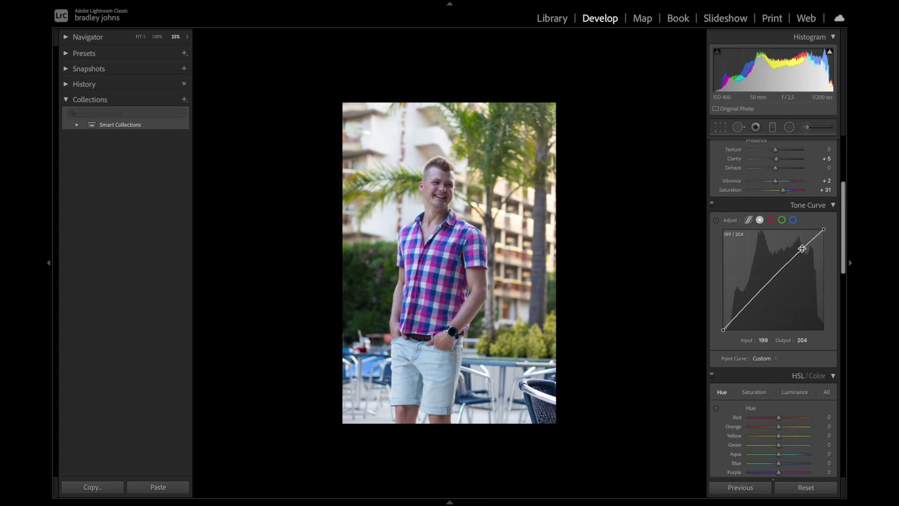
{"action": "left_click", "coordinate": [770, 281]}
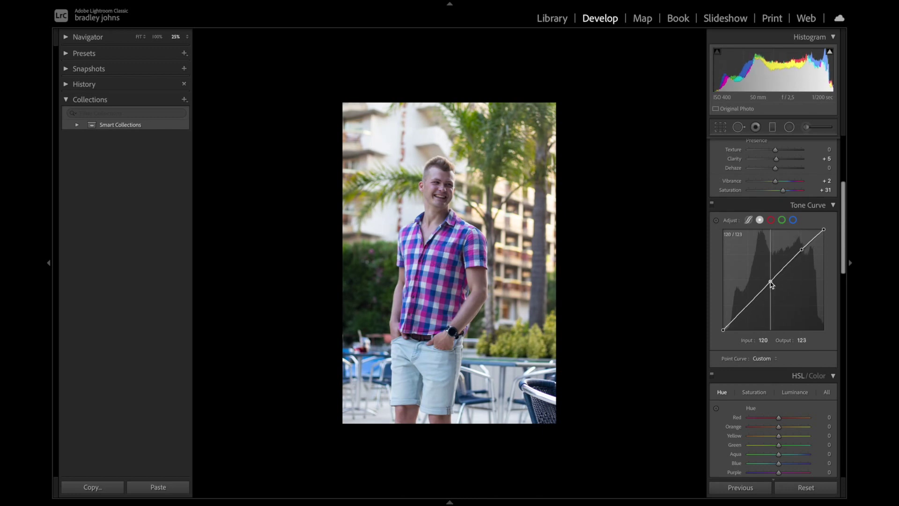
{"action": "left_click_drag", "start_coordinate": [739, 314], "coordinate": [739, 316]}
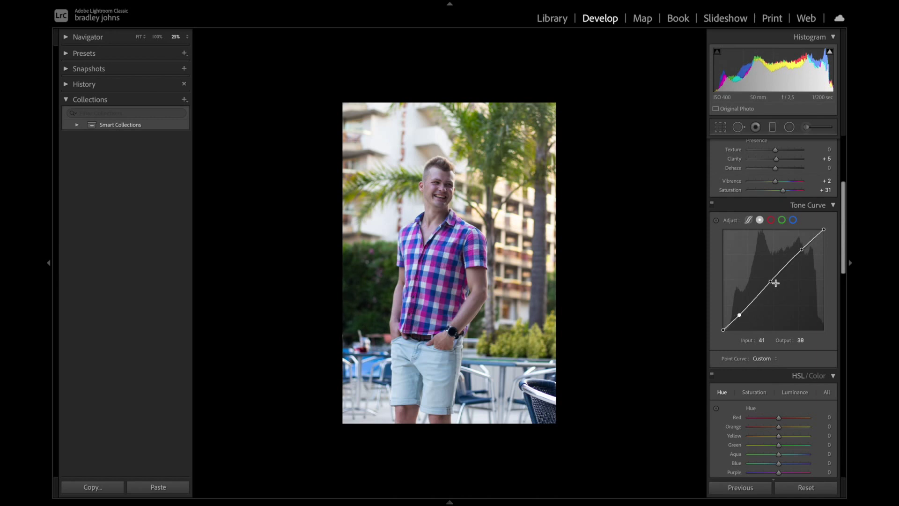
{"action": "left_click_drag", "start_coordinate": [772, 284], "coordinate": [771, 283]}
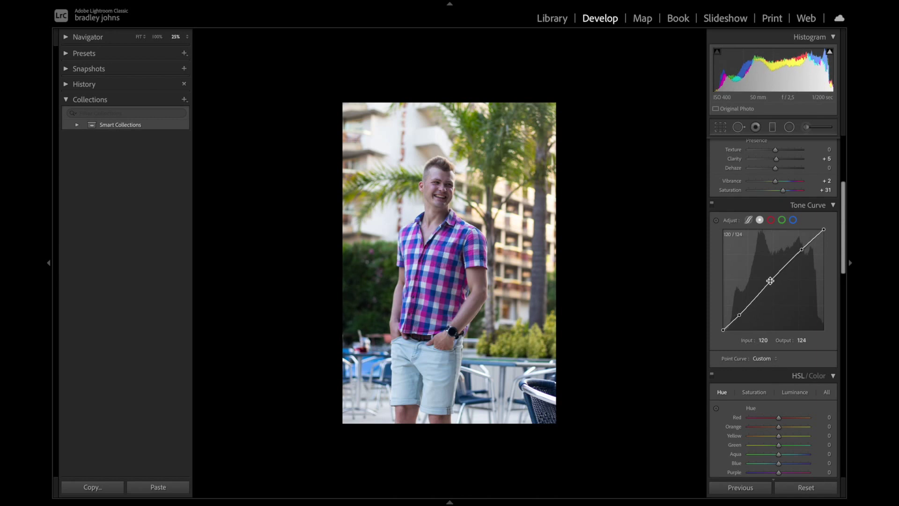
{"action": "left_click_drag", "start_coordinate": [805, 250], "coordinate": [803, 252]}
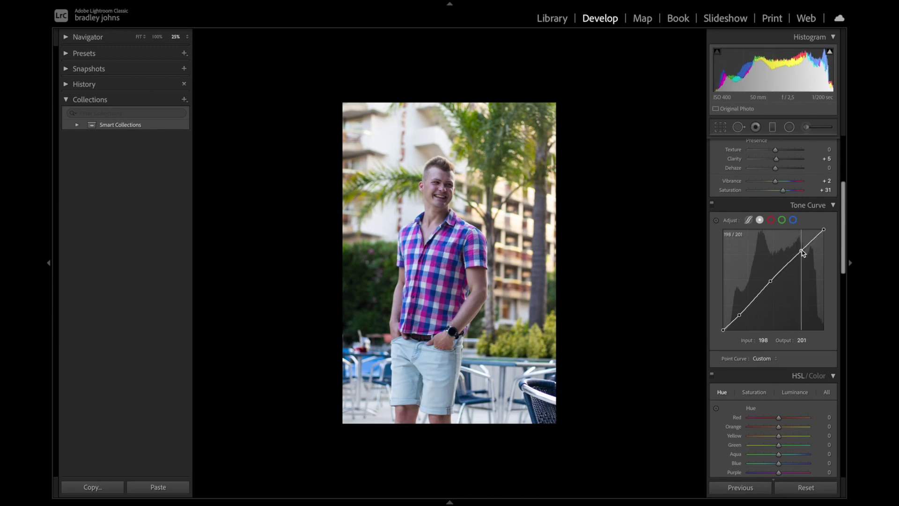
{"action": "left_click", "coordinate": [771, 281]}
Step: Compare before/after, then lift the red channel curve with points near 123/124 and 213/214
{"action": "key", "text": "y"}
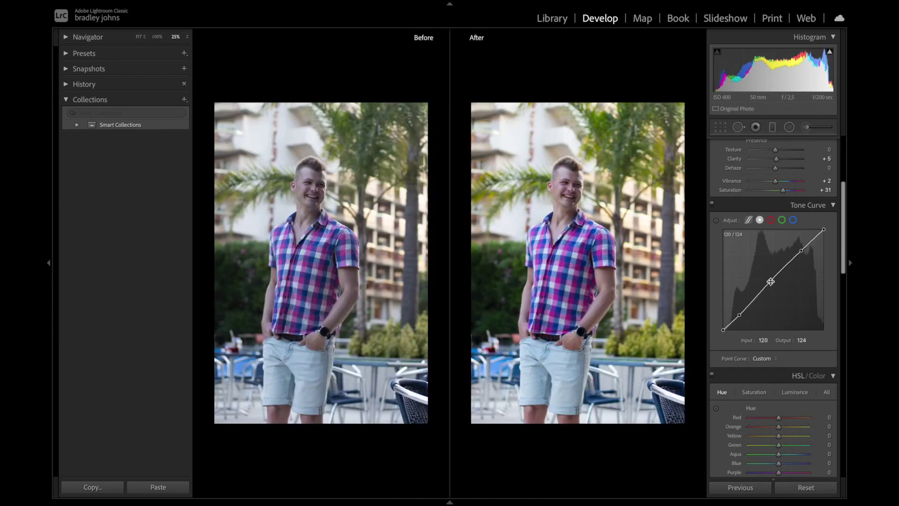
{"action": "key", "text": "y"}
{"action": "left_click", "coordinate": [771, 220]}
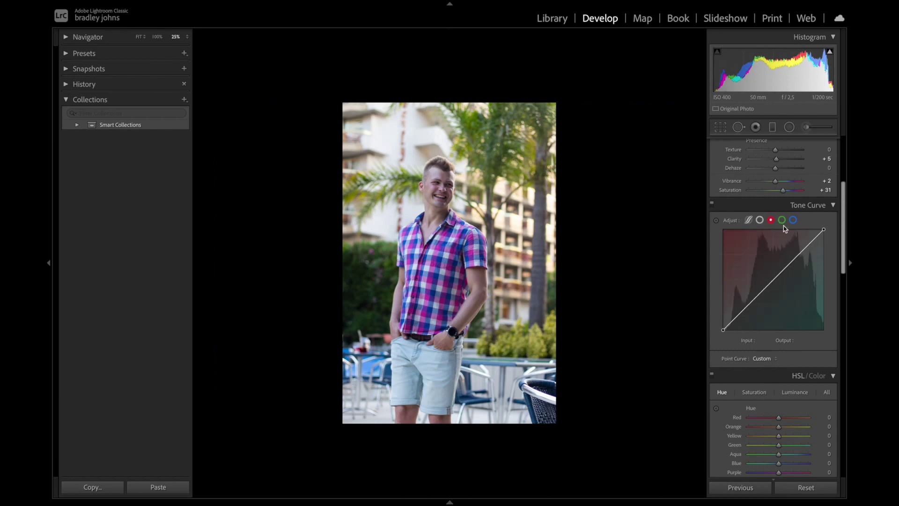
{"action": "left_click", "coordinate": [809, 243]}
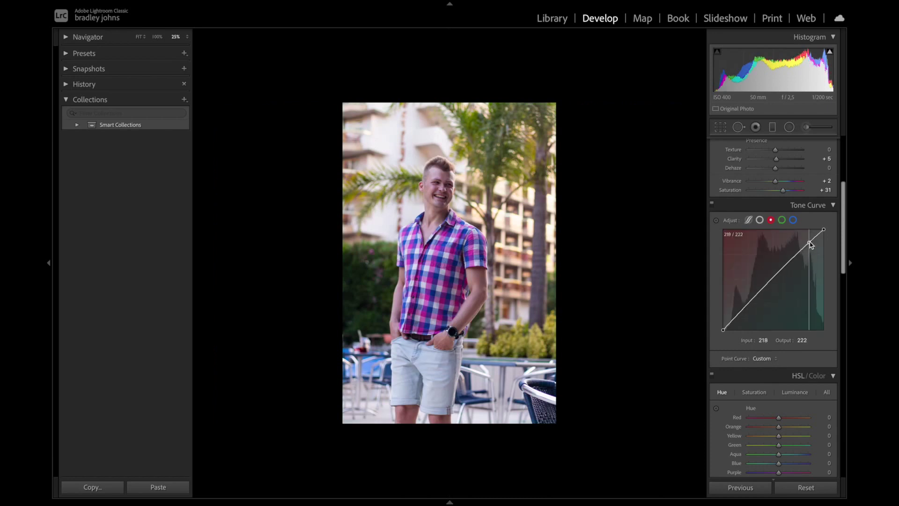
{"action": "left_click", "coordinate": [772, 281]}
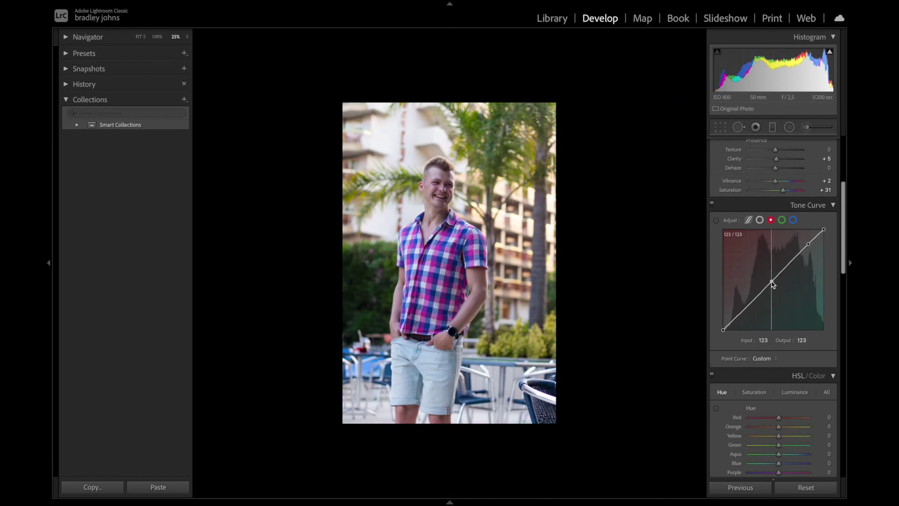
{"action": "left_click_drag", "start_coordinate": [773, 283], "coordinate": [771, 281]}
{"action": "left_click_drag", "start_coordinate": [809, 244], "coordinate": [808, 246]}
{"action": "left_click", "coordinate": [783, 221]}
{"action": "left_click", "coordinate": [772, 221]}
Step: On the blue channel curve, set points 44→42, 128→131 and 222→225
{"action": "left_click", "coordinate": [783, 220]}
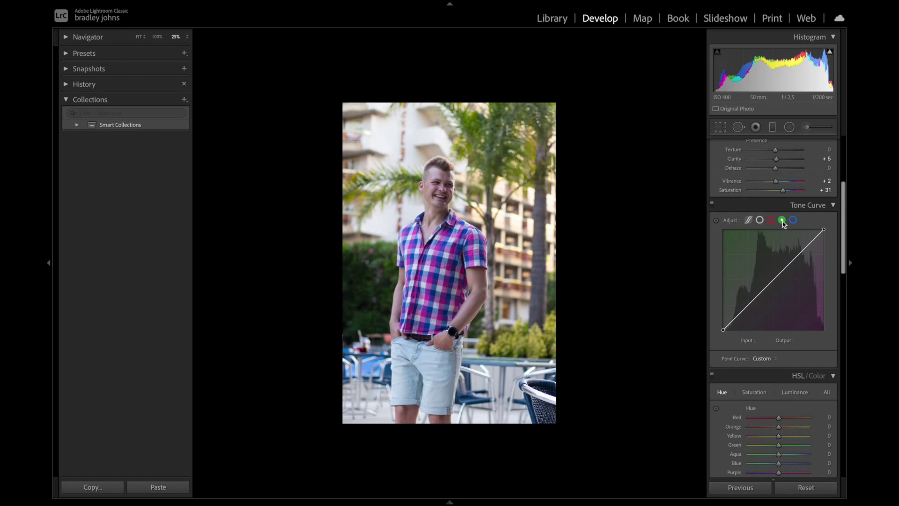
{"action": "left_click", "coordinate": [794, 220]}
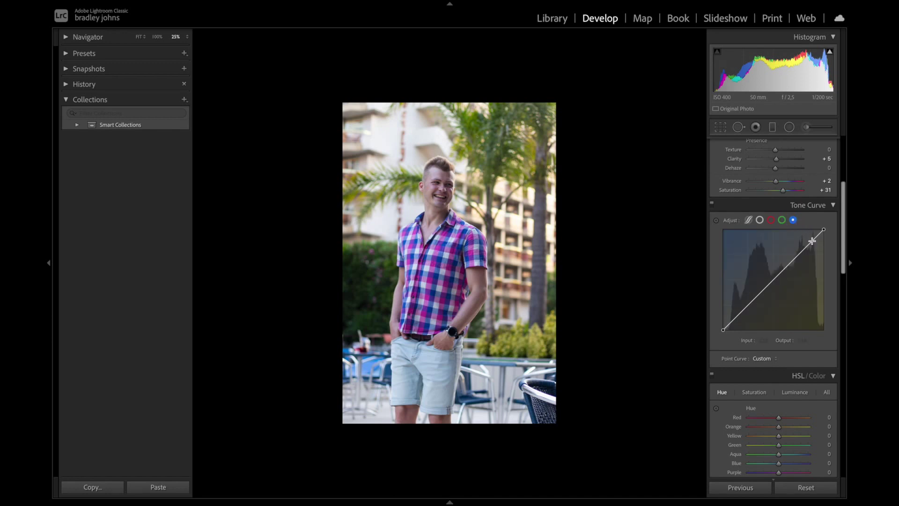
{"action": "left_click_drag", "start_coordinate": [812, 240], "coordinate": [811, 240]}
{"action": "left_click_drag", "start_coordinate": [775, 280], "coordinate": [775, 278]}
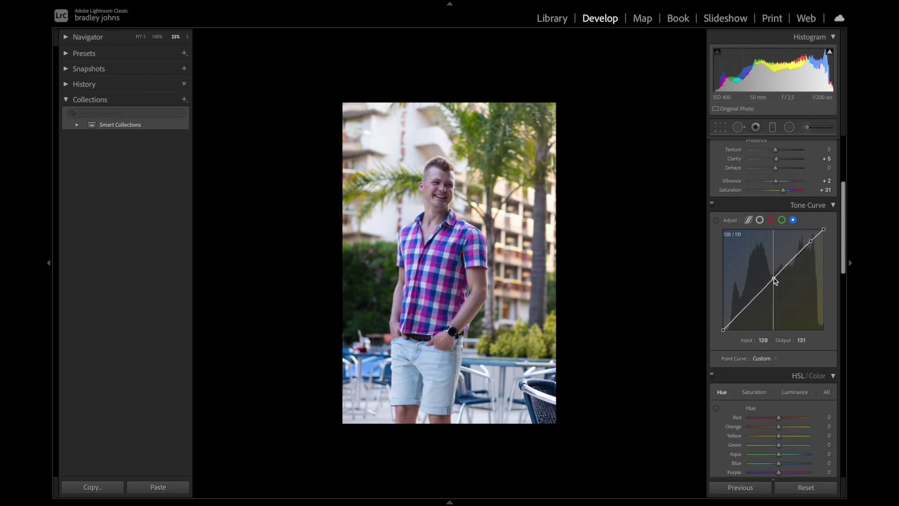
{"action": "left_click", "coordinate": [740, 313]}
{"action": "left_click_drag", "start_coordinate": [740, 313], "coordinate": [741, 314]}
Step: Shift the Green hue in HSL/Color to +14 to retint the palm foliage
{"action": "scroll", "coordinate": [780, 323], "scroll_direction": "down", "scroll_amount": 4}
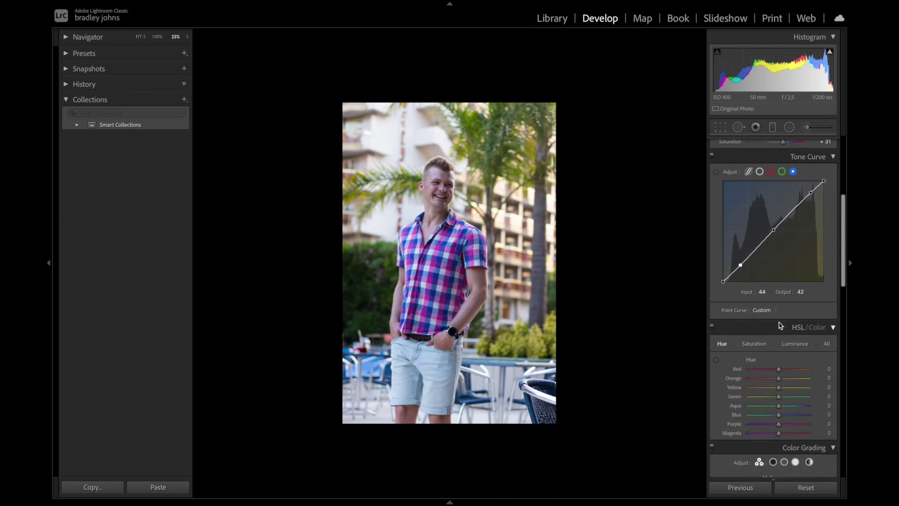
{"action": "scroll", "coordinate": [787, 308], "scroll_direction": "down", "scroll_amount": 2}
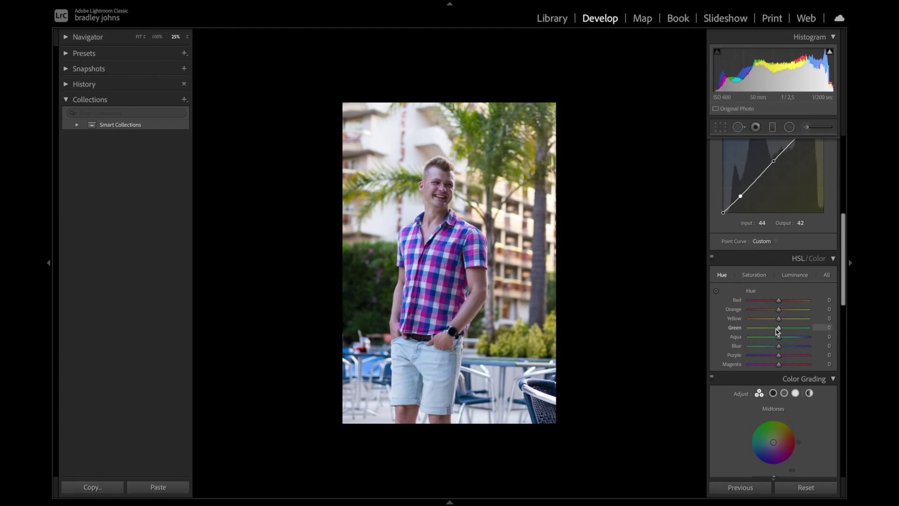
{"action": "left_click_drag", "start_coordinate": [778, 330], "coordinate": [748, 332]}
{"action": "left_click_drag", "start_coordinate": [749, 332], "coordinate": [781, 337]}
{"action": "left_click", "coordinate": [763, 278]}
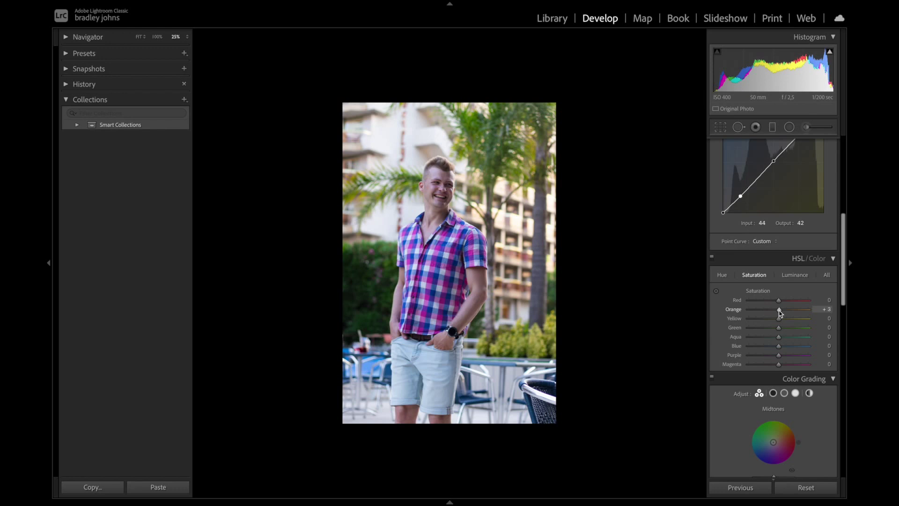
Step: Raise Orange saturation to +3 and Green luminance to +37 in HSL/Color
{"action": "mouse_move", "coordinate": [783, 313]}
{"action": "left_mouse_down"}
{"action": "mouse_move", "coordinate": [805, 313]}
{"action": "mouse_move", "coordinate": [781, 313]}
{"action": "left_mouse_up"}
{"action": "left_click_drag", "start_coordinate": [780, 312], "coordinate": [784, 313]}
{"action": "left_click", "coordinate": [804, 276]}
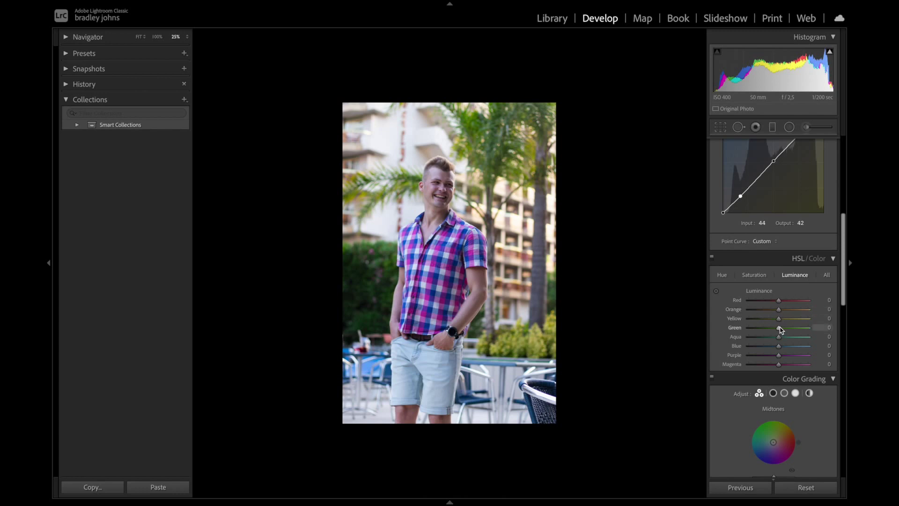
{"action": "left_click_drag", "start_coordinate": [780, 329], "coordinate": [782, 330]}
{"action": "left_click_drag", "start_coordinate": [781, 330], "coordinate": [780, 330]}
{"action": "left_click_drag", "start_coordinate": [782, 330], "coordinate": [790, 326]}
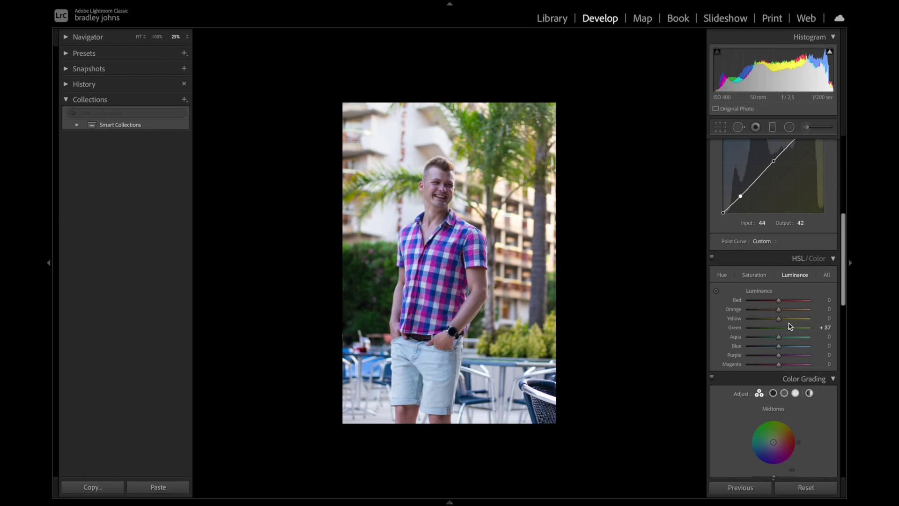
{"action": "left_click", "coordinate": [753, 276]}
{"action": "left_click", "coordinate": [725, 278]}
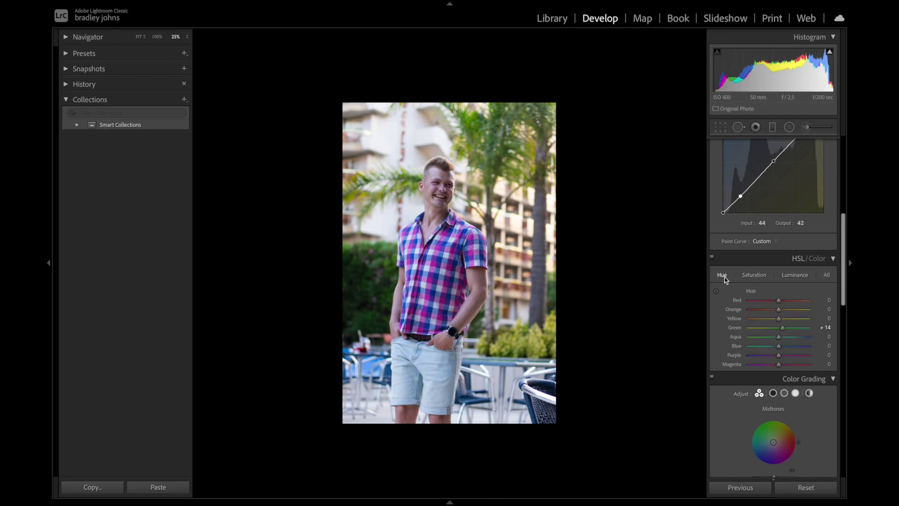
{"action": "scroll", "coordinate": [799, 285], "scroll_direction": "down", "scroll_amount": 5}
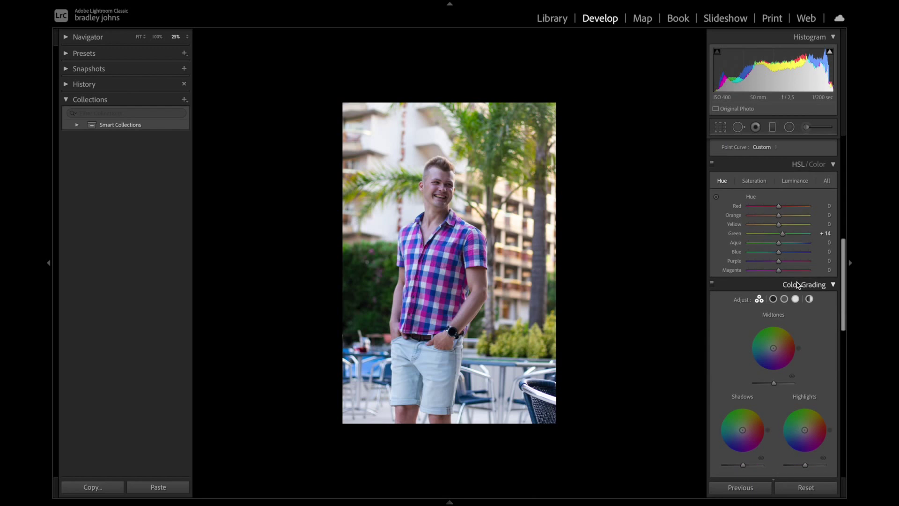
{"action": "scroll", "coordinate": [744, 215], "scroll_direction": "up", "scroll_amount": 3}
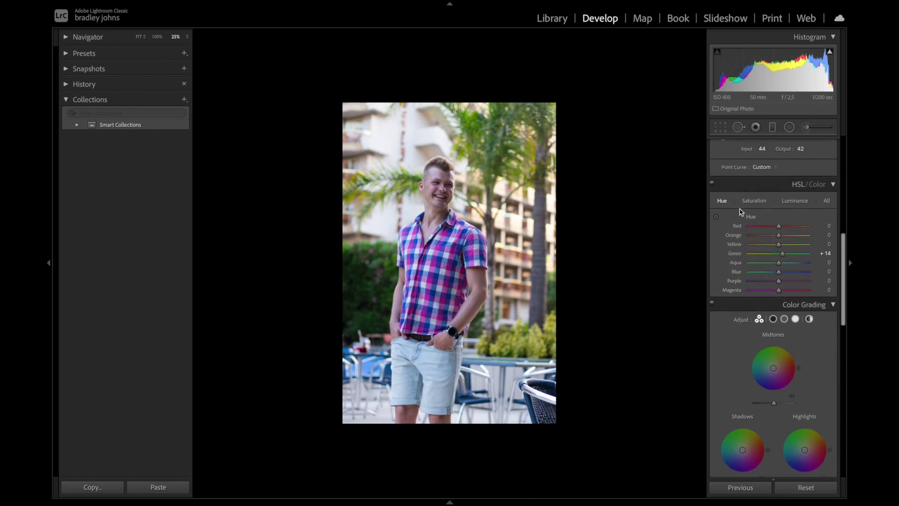
{"action": "scroll", "coordinate": [742, 212], "scroll_direction": "up", "scroll_amount": 6}
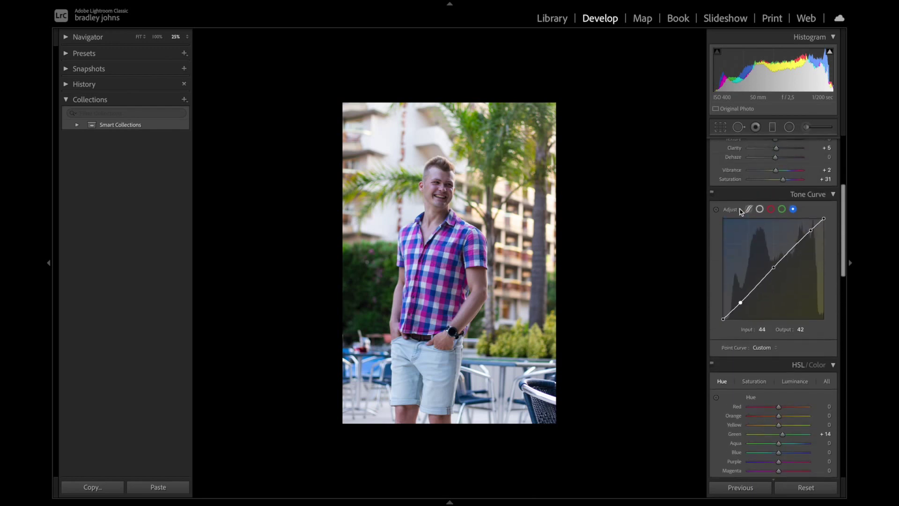
{"action": "left_click", "coordinate": [712, 193]}
{"action": "left_click", "coordinate": [712, 194]}
{"action": "left_click", "coordinate": [713, 194]}
{"action": "left_click", "coordinate": [713, 193]}
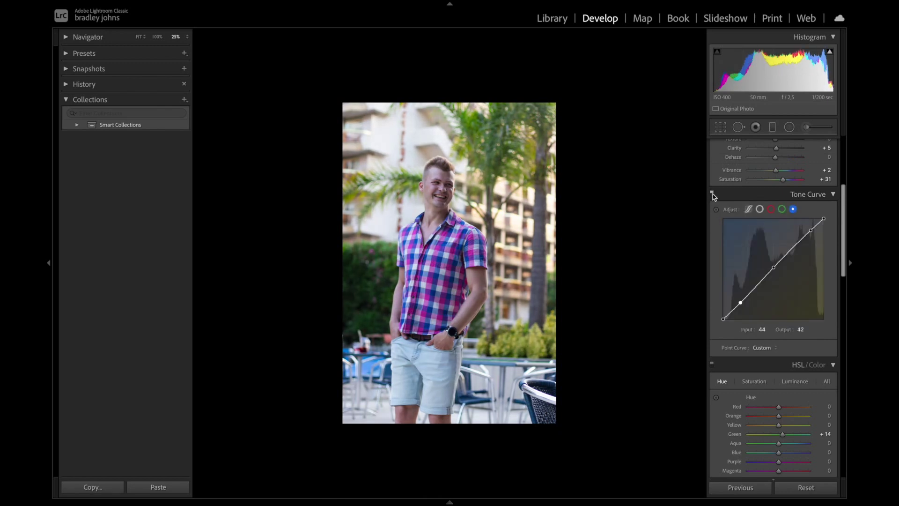
{"action": "left_click", "coordinate": [713, 193]}
{"action": "left_click", "coordinate": [713, 193]}
{"action": "left_click", "coordinate": [712, 193]}
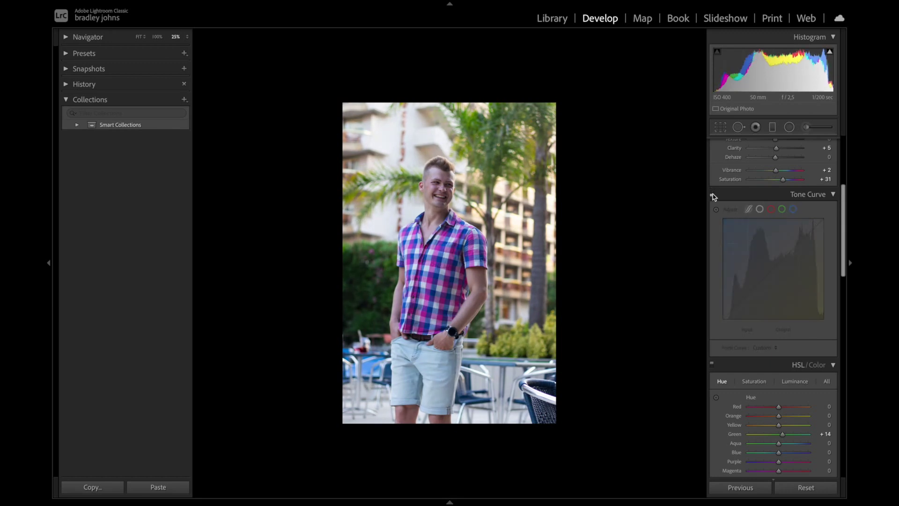
{"action": "left_click", "coordinate": [712, 194]}
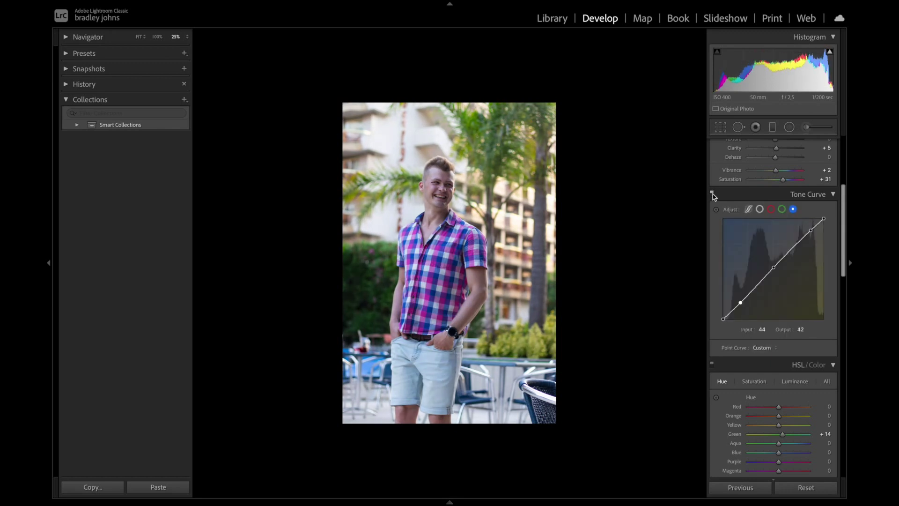
{"action": "left_click", "coordinate": [712, 193]}
{"action": "left_click", "coordinate": [713, 193]}
{"action": "scroll", "coordinate": [768, 264], "scroll_direction": "down", "scroll_amount": 2}
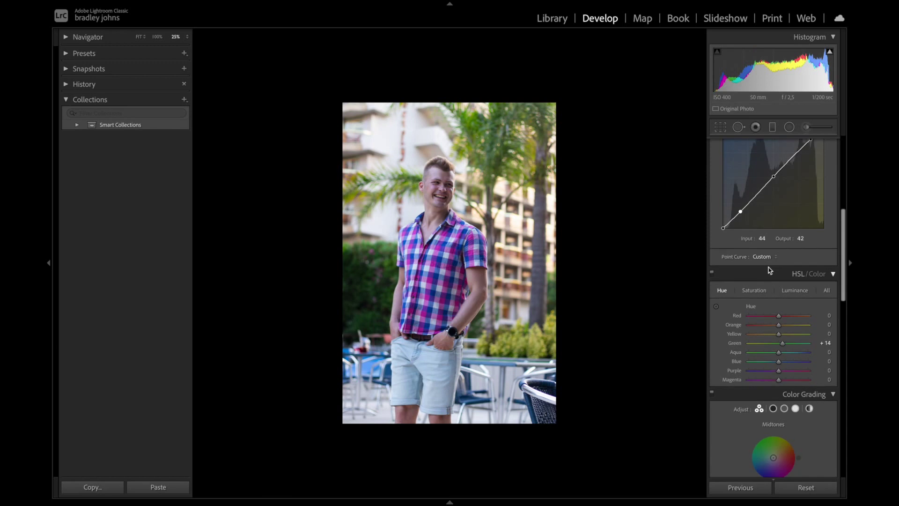
{"action": "scroll", "coordinate": [771, 270], "scroll_direction": "up", "scroll_amount": 1}
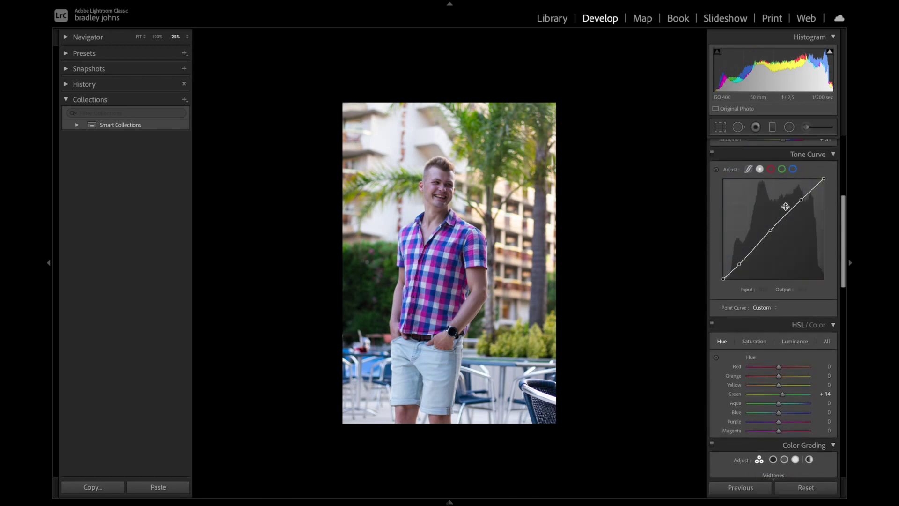
Step: Nudge the tone curve's middle point to 119/121, toggling the curve off and on to compare
{"action": "left_click", "coordinate": [712, 154]}
{"action": "left_click", "coordinate": [712, 153]}
{"action": "left_click_drag", "start_coordinate": [771, 231], "coordinate": [770, 231]}
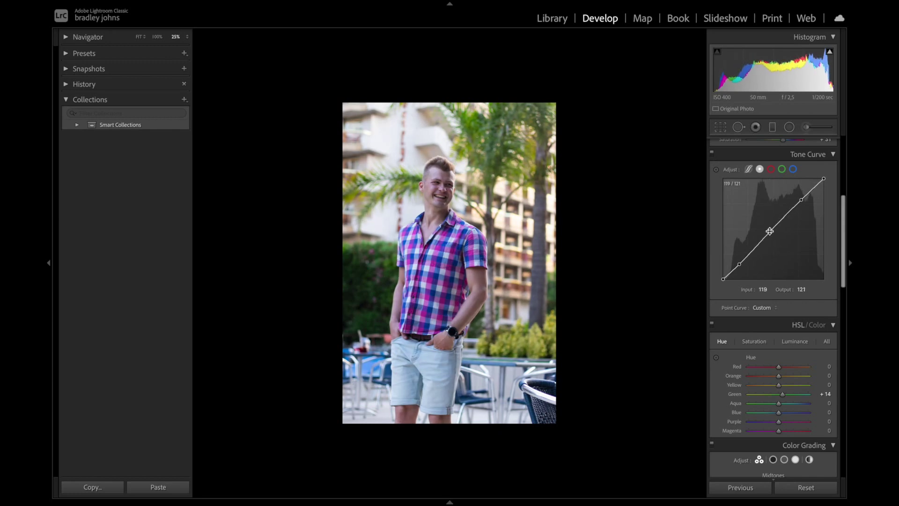
{"action": "left_click", "coordinate": [712, 154]}
{"action": "left_click", "coordinate": [712, 153]}
{"action": "scroll", "coordinate": [780, 375], "scroll_direction": "down", "scroll_amount": 5}
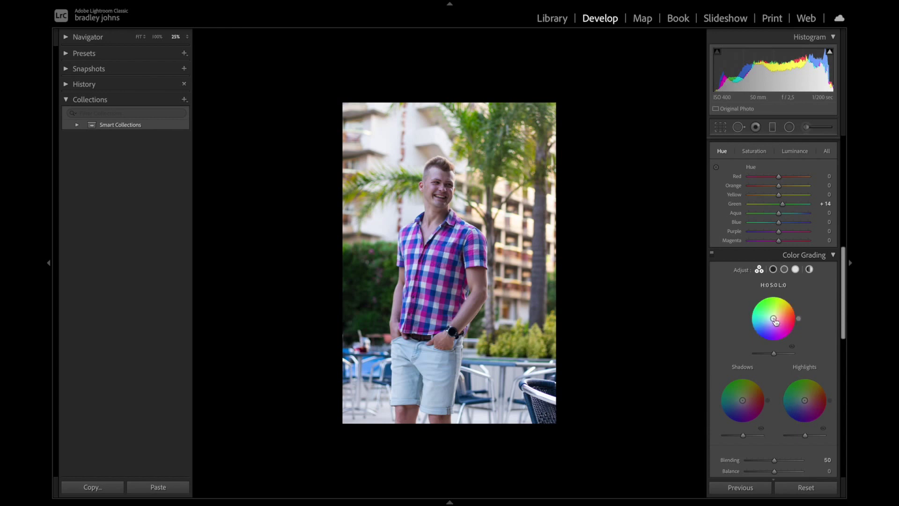
Step: Tint the midtones warm orange at hue 36, saturation 7, toggling Color Grading to compare
{"action": "scroll", "coordinate": [775, 321], "scroll_direction": "down", "scroll_amount": 1}
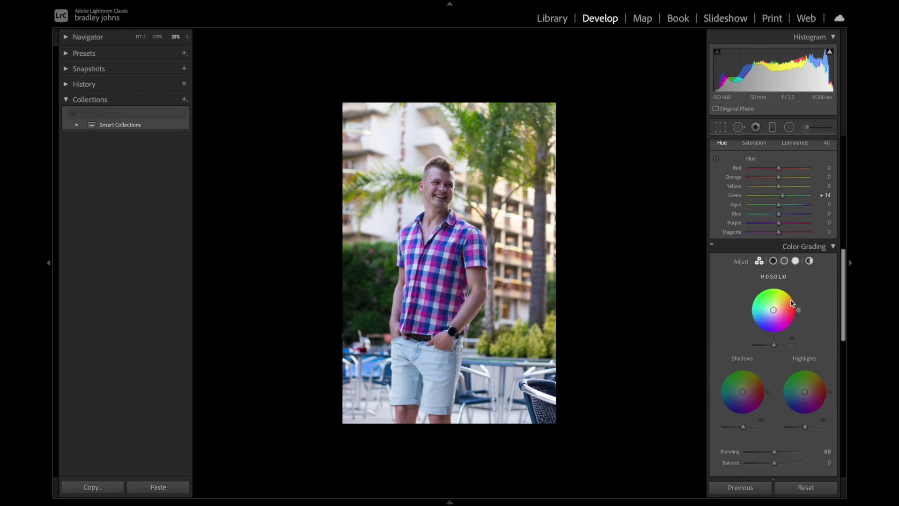
{"action": "left_click_drag", "start_coordinate": [799, 309], "coordinate": [774, 310]}
{"action": "left_click_drag", "start_coordinate": [774, 309], "coordinate": [774, 310]}
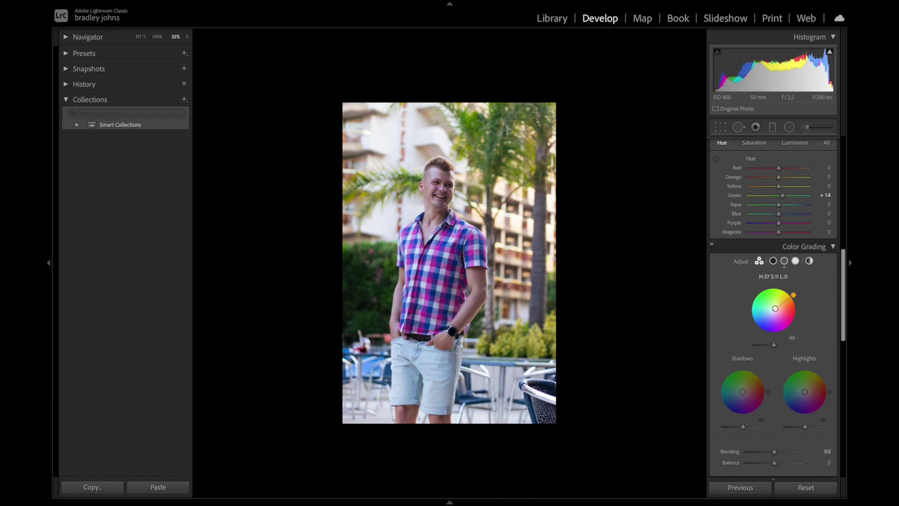
{"action": "left_click_drag", "start_coordinate": [775, 308], "coordinate": [775, 308]}
{"action": "left_click_drag", "start_coordinate": [775, 308], "coordinate": [775, 308]}
{"action": "left_click", "coordinate": [713, 244]}
{"action": "left_click", "coordinate": [713, 245]}
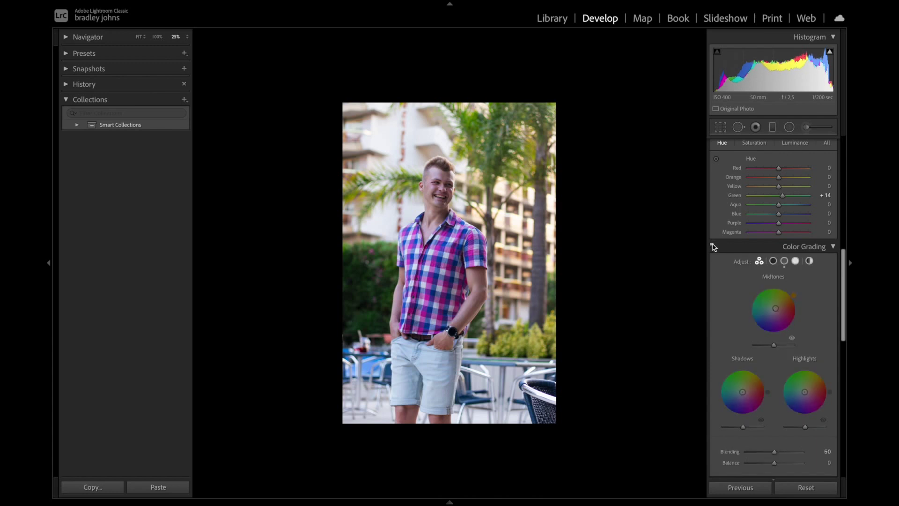
{"action": "left_click", "coordinate": [712, 245]}
{"action": "left_click", "coordinate": [712, 245]}
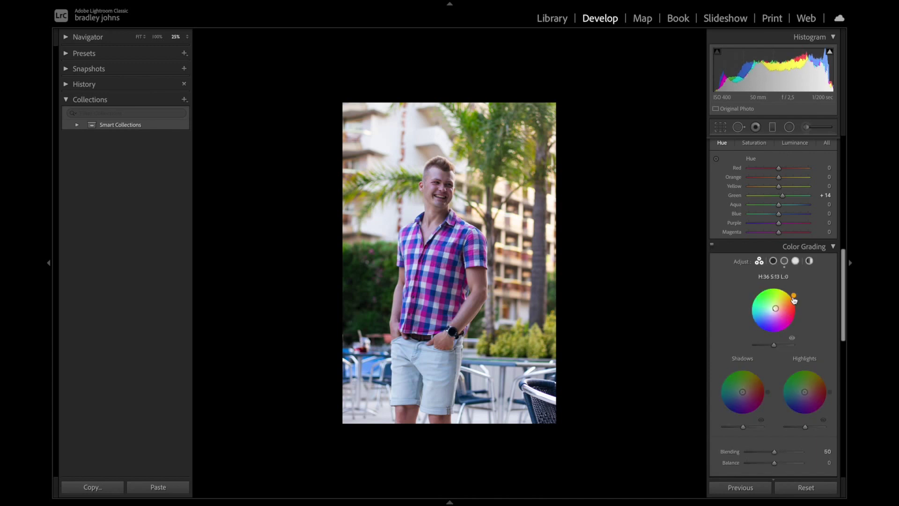
{"action": "left_click_drag", "start_coordinate": [775, 309], "coordinate": [775, 309]}
{"action": "left_click", "coordinate": [713, 246]}
{"action": "left_click", "coordinate": [713, 246]}
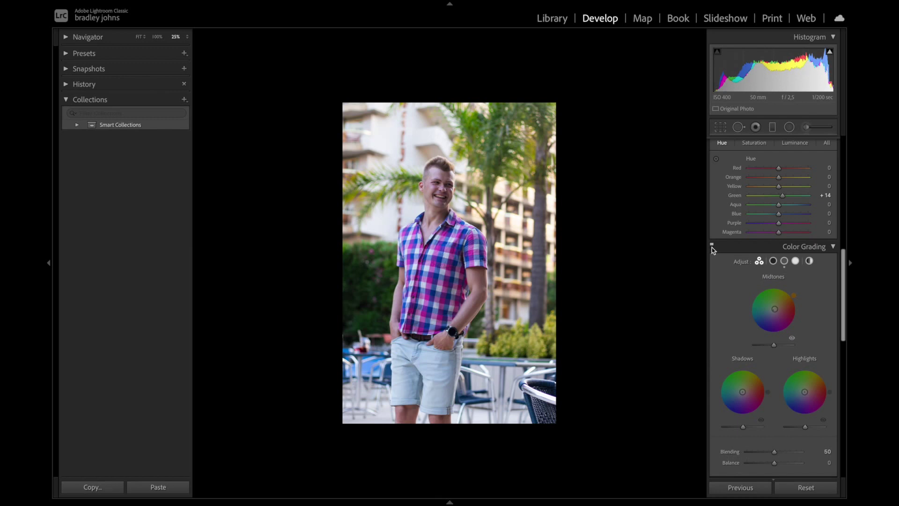
{"action": "left_click", "coordinate": [712, 247]}
{"action": "left_click", "coordinate": [712, 246]}
Step: Collapse the Color Grading and HSL/Color sections and return to the Basic settings
{"action": "left_click", "coordinate": [815, 246]}
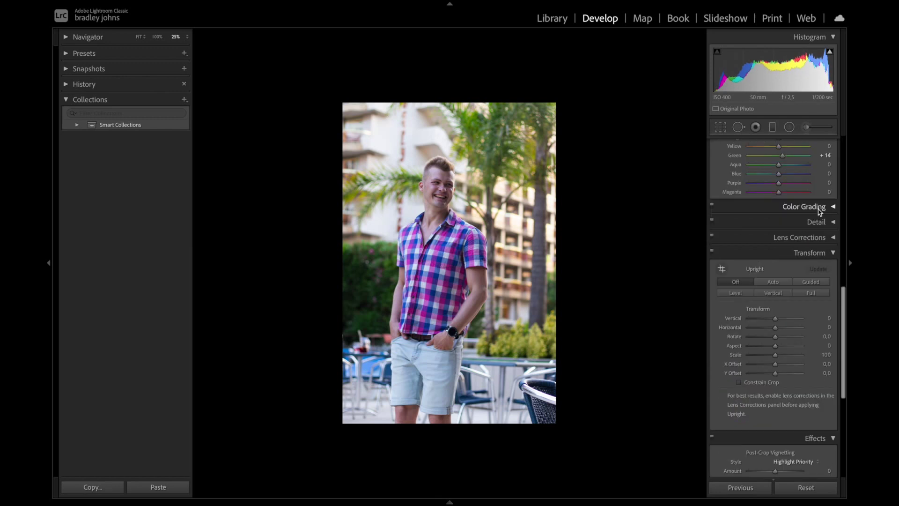
{"action": "scroll", "coordinate": [747, 225], "scroll_direction": "up", "scroll_amount": 3}
{"action": "left_click", "coordinate": [799, 182]}
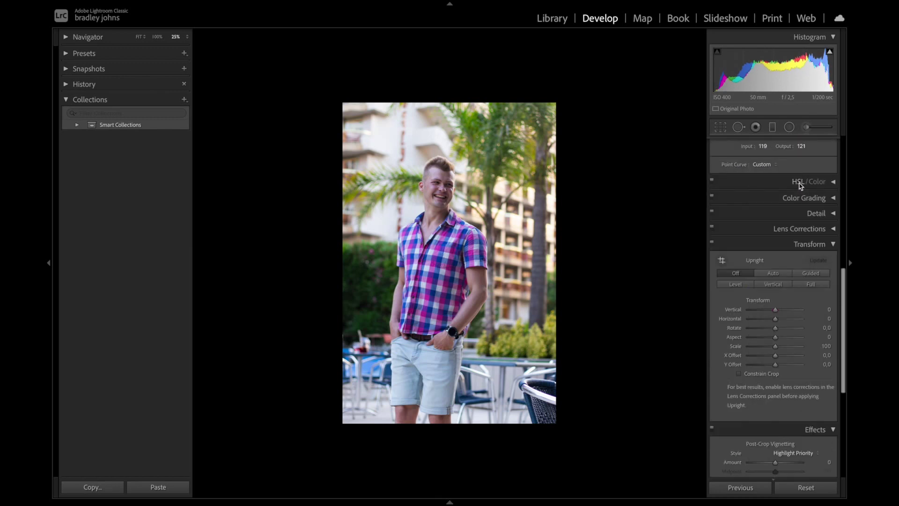
{"action": "scroll", "coordinate": [801, 185], "scroll_direction": "up", "scroll_amount": 4}
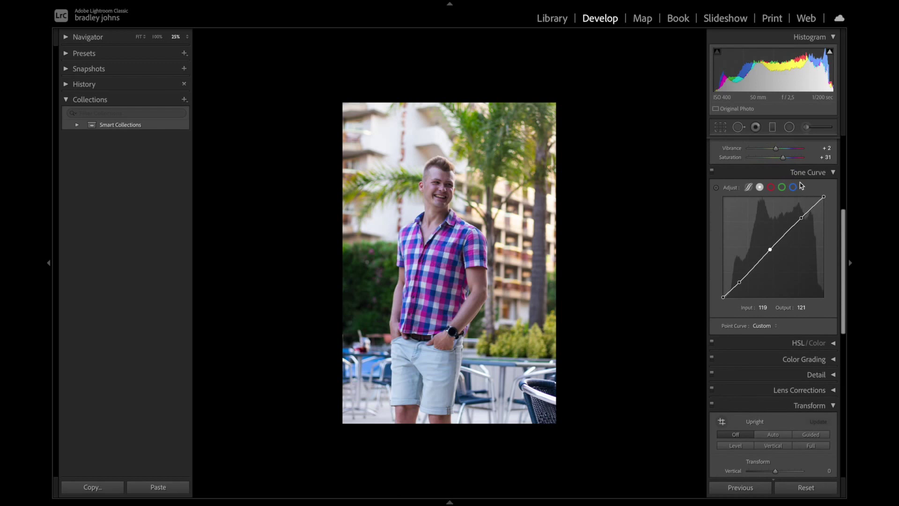
{"action": "scroll", "coordinate": [801, 185], "scroll_direction": "up", "scroll_amount": 5}
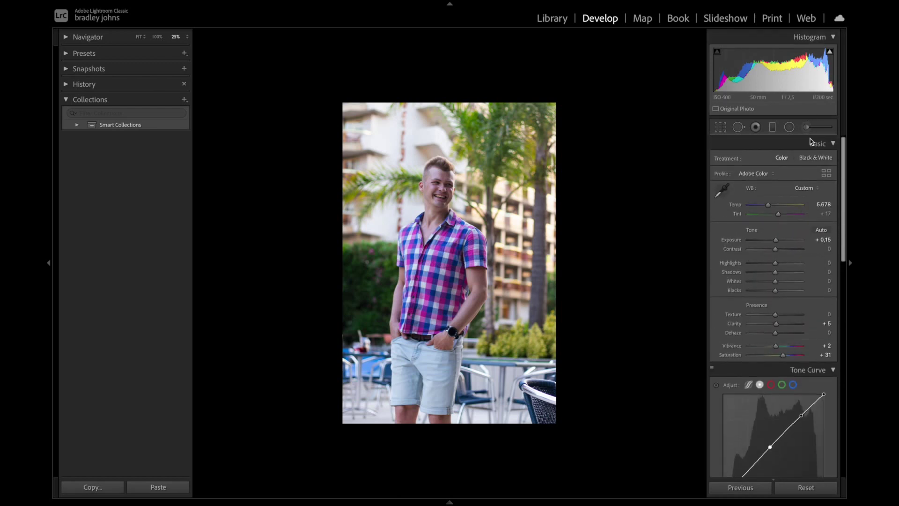
Step: Paint an Adjustment Brush mask over the sunlit palm at top right and check its coverage
{"action": "left_click", "coordinate": [807, 129]}
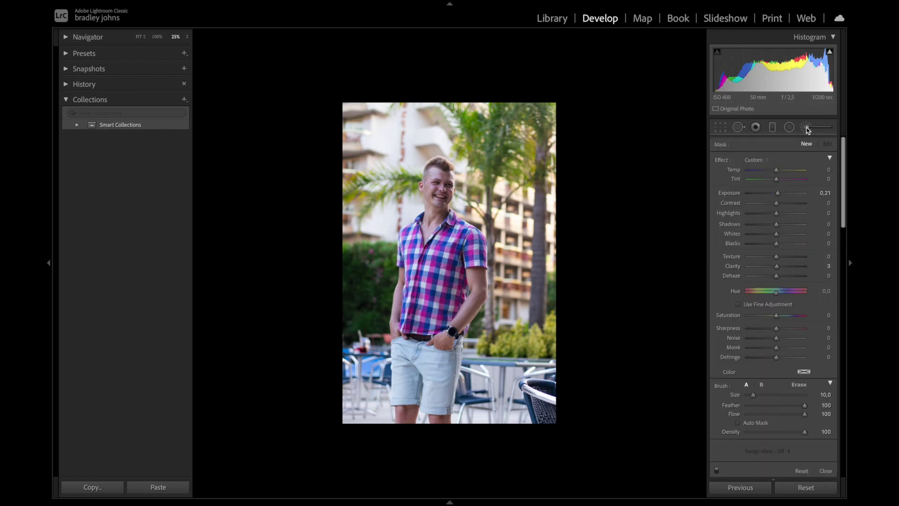
{"action": "scroll", "coordinate": [411, 195], "scroll_direction": "up", "scroll_amount": 3}
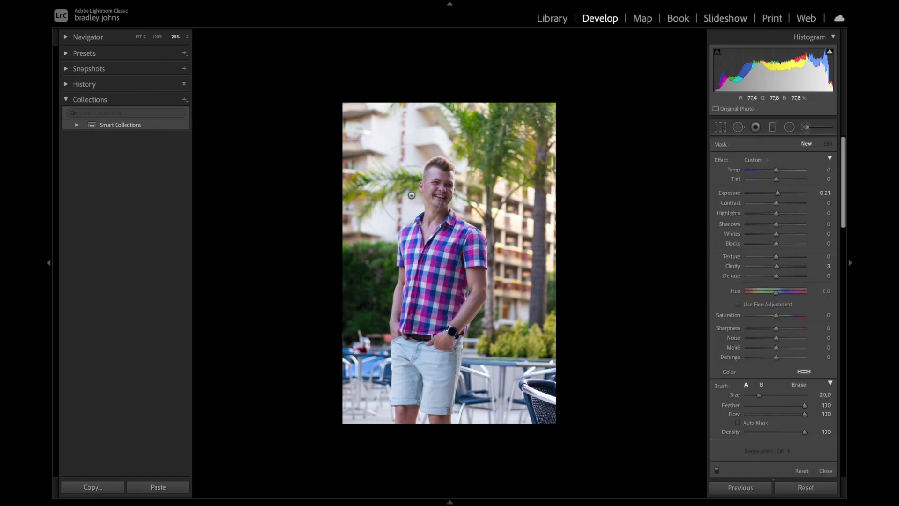
{"action": "scroll", "coordinate": [412, 196], "scroll_direction": "up", "scroll_amount": 2}
{"action": "left_click_drag", "start_coordinate": [515, 148], "coordinate": [518, 134]}
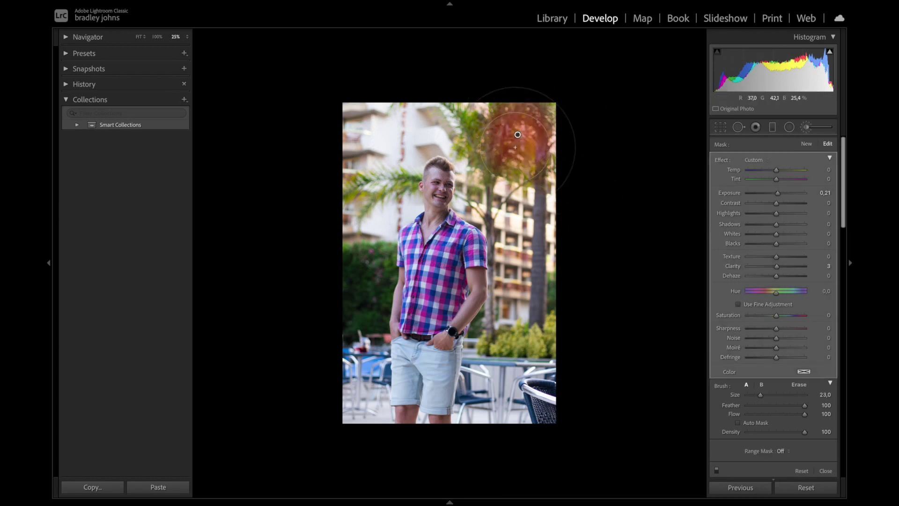
{"action": "key", "text": "o"}
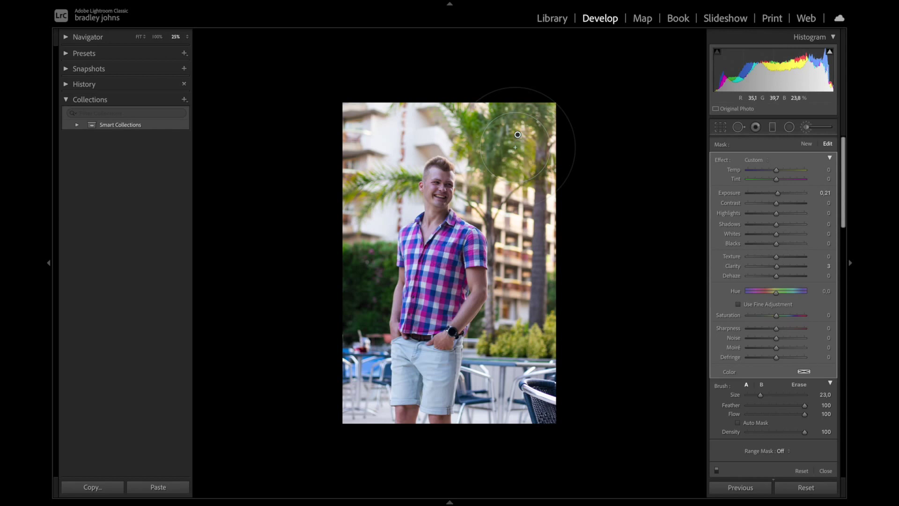
{"action": "key", "text": "o"}
{"action": "key", "text": "o"}
{"action": "key", "text": "o"}
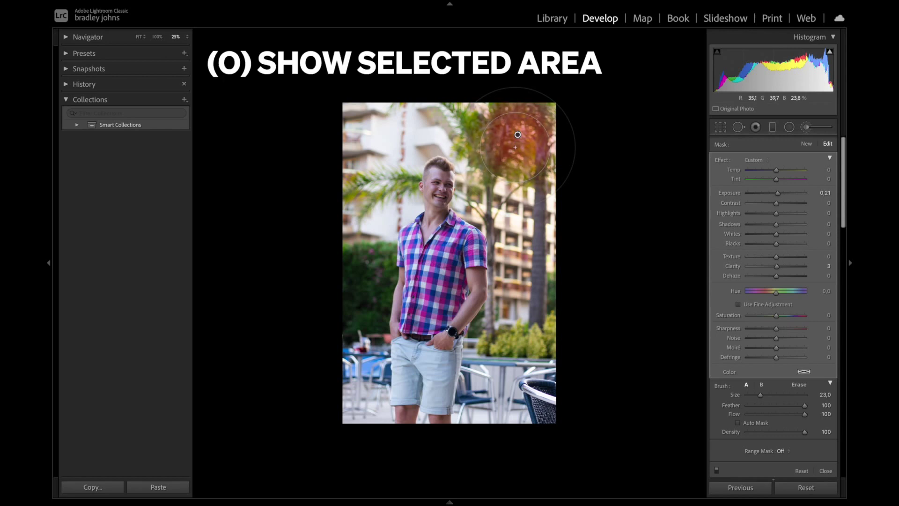
{"action": "key", "text": "o"}
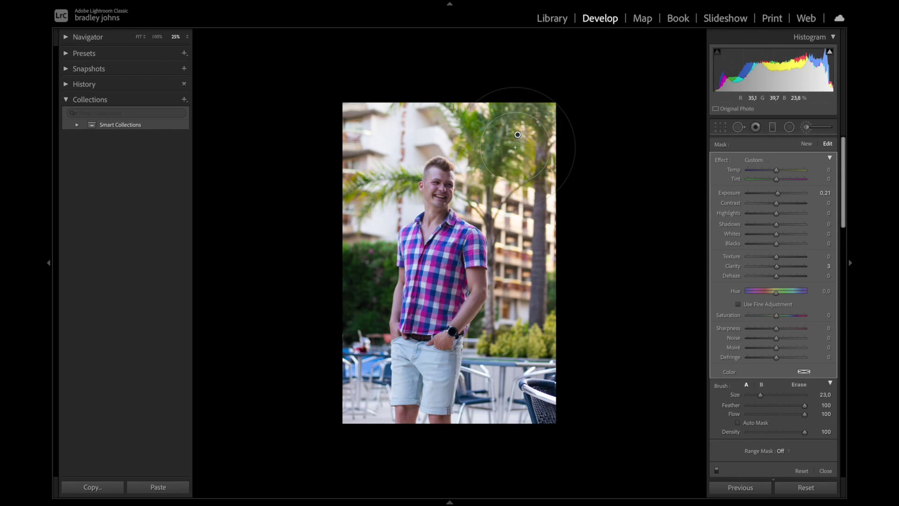
Step: Warm and brighten the brushed palm area to Temp 11 and Exposure 0.40 with a smaller brush
{"action": "left_click_drag", "start_coordinate": [778, 193], "coordinate": [779, 196]}
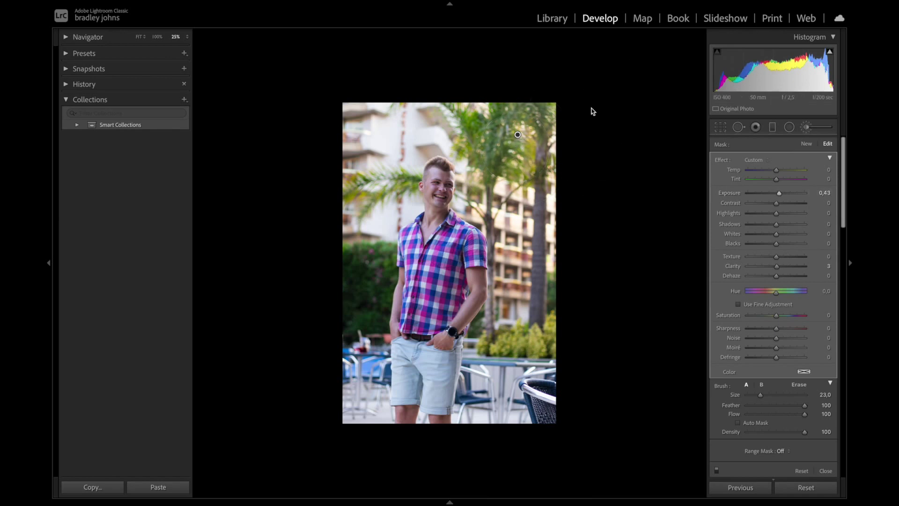
{"action": "mouse_move", "coordinate": [505, 131]}
{"action": "left_mouse_down"}
{"action": "mouse_move", "coordinate": [497, 154]}
{"action": "mouse_move", "coordinate": [498, 146]}
{"action": "mouse_move", "coordinate": [526, 151]}
{"action": "mouse_move", "coordinate": [526, 139]}
{"action": "mouse_move", "coordinate": [501, 130]}
{"action": "left_mouse_up"}
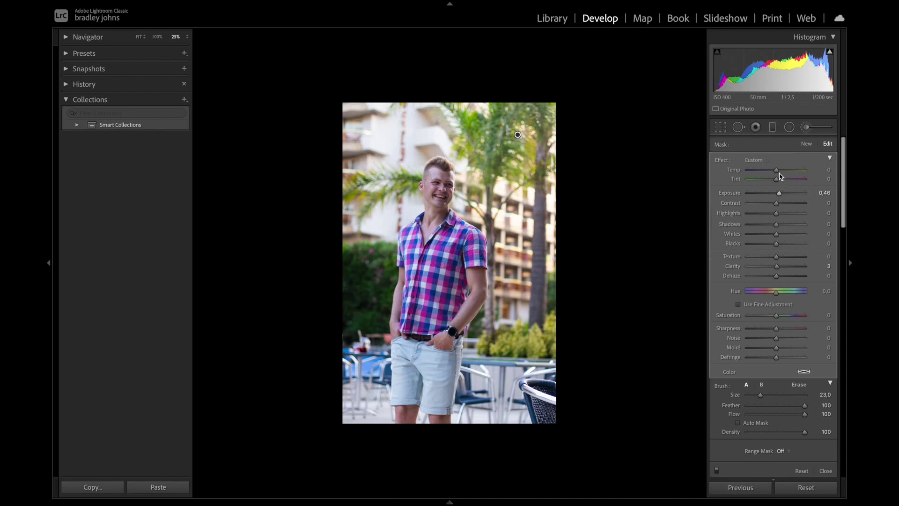
{"action": "left_click_drag", "start_coordinate": [777, 172], "coordinate": [781, 173]}
{"action": "key", "text": "bracketleft"}
{"action": "key", "text": "bracketleft"}
{"action": "key", "text": "bracketleft"}
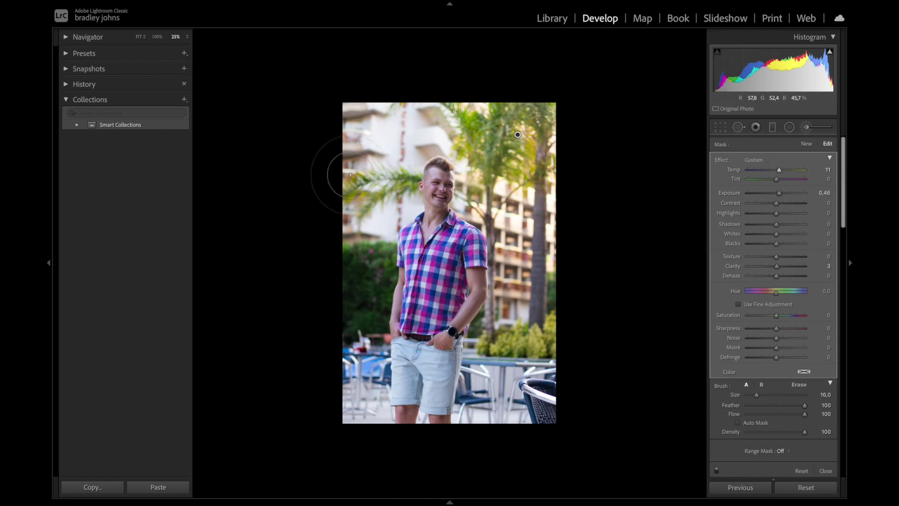
{"action": "key", "text": "bracketleft"}
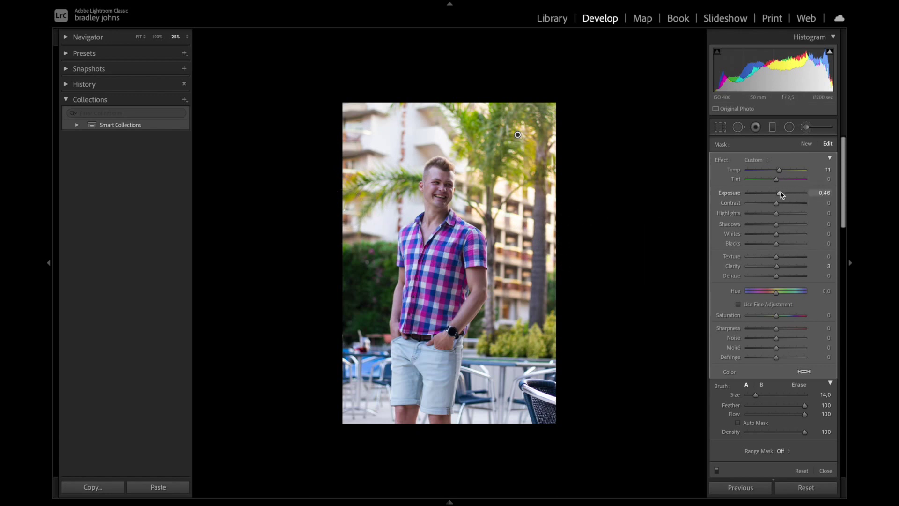
{"action": "left_click_drag", "start_coordinate": [780, 194], "coordinate": [779, 194]}
{"action": "left_click", "coordinate": [806, 127]}
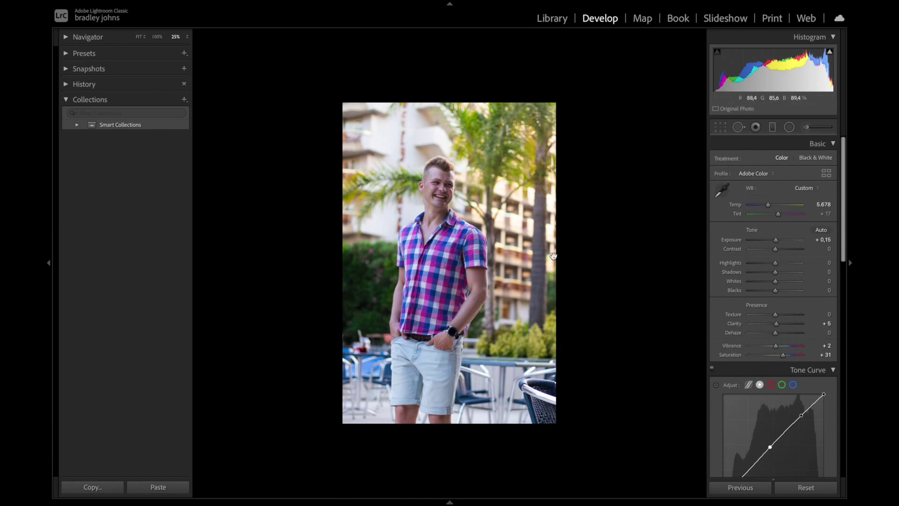
Step: Brush a new spot on the building right of the man, Exposure reset to 0 then raised to 0.03
{"action": "left_click", "coordinate": [807, 128]}
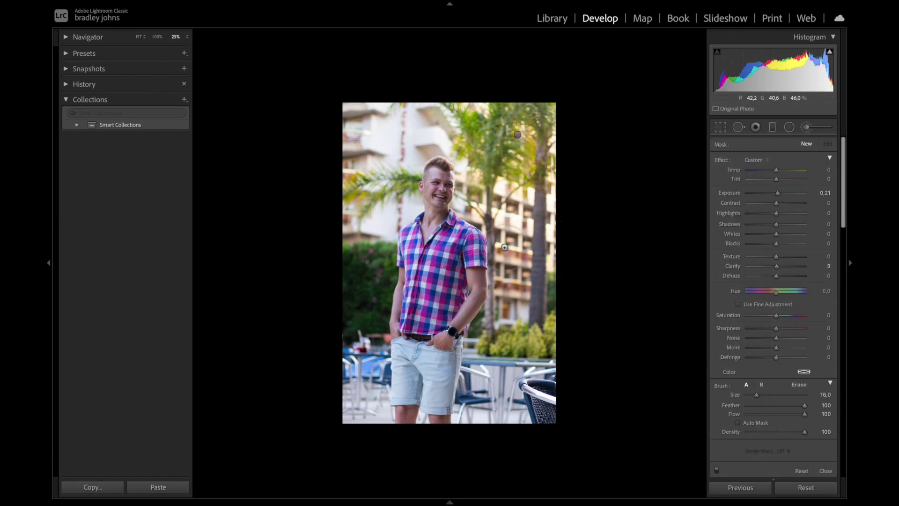
{"action": "left_click", "coordinate": [826, 192]}
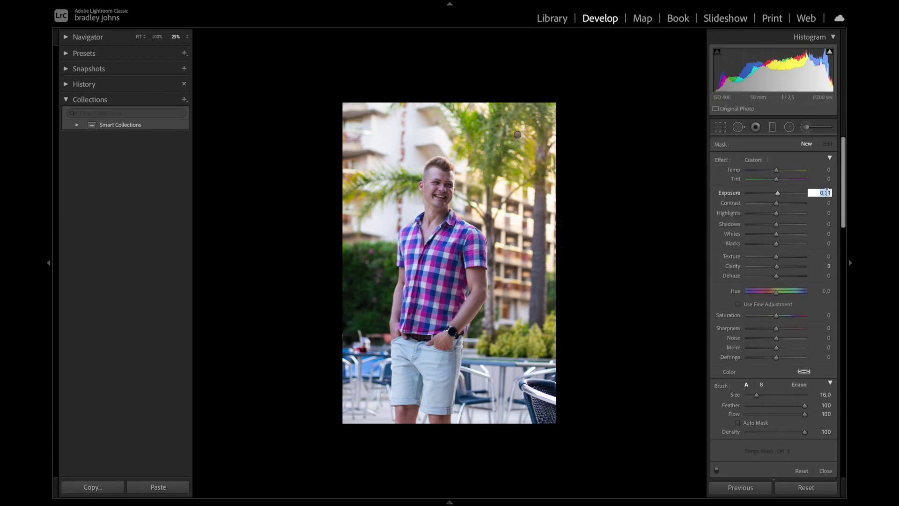
{"action": "type", "text": "0"}
{"action": "key", "text": "Return"}
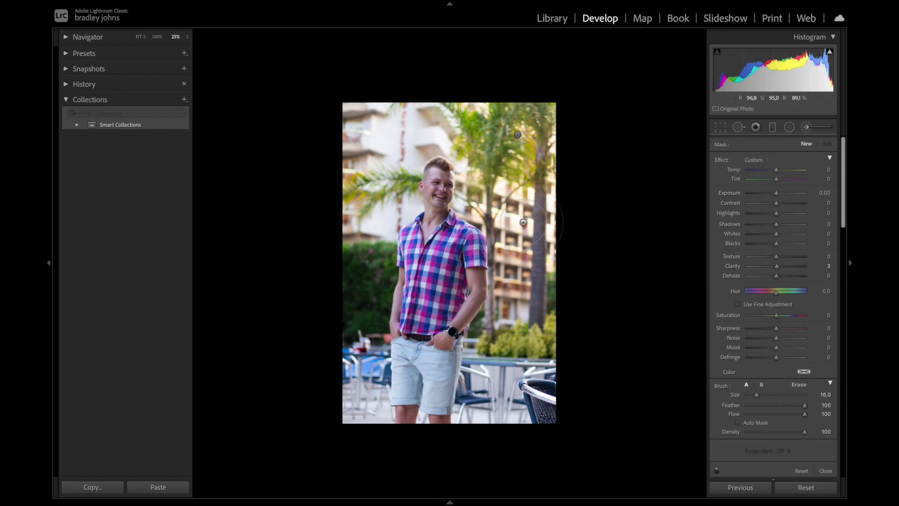
{"action": "left_click", "coordinate": [523, 222]}
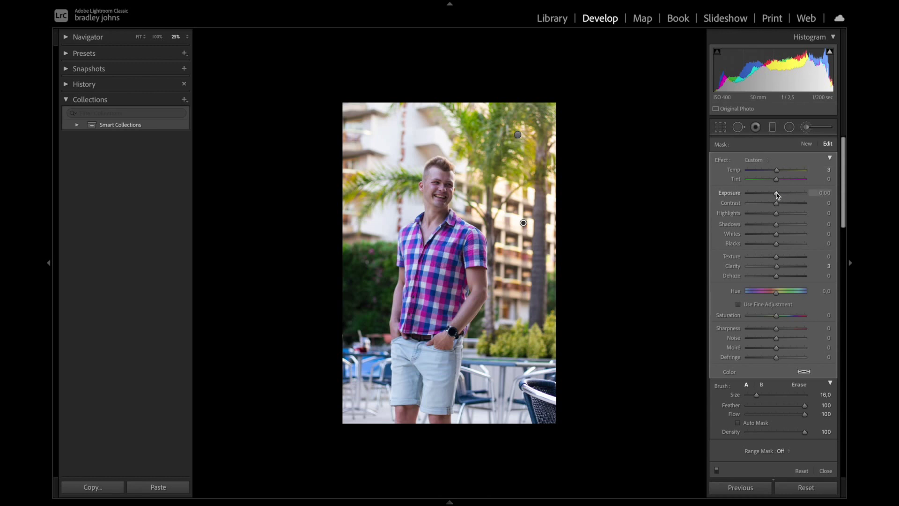
{"action": "left_click_drag", "start_coordinate": [777, 194], "coordinate": [778, 196]}
{"action": "left_click", "coordinate": [806, 126]}
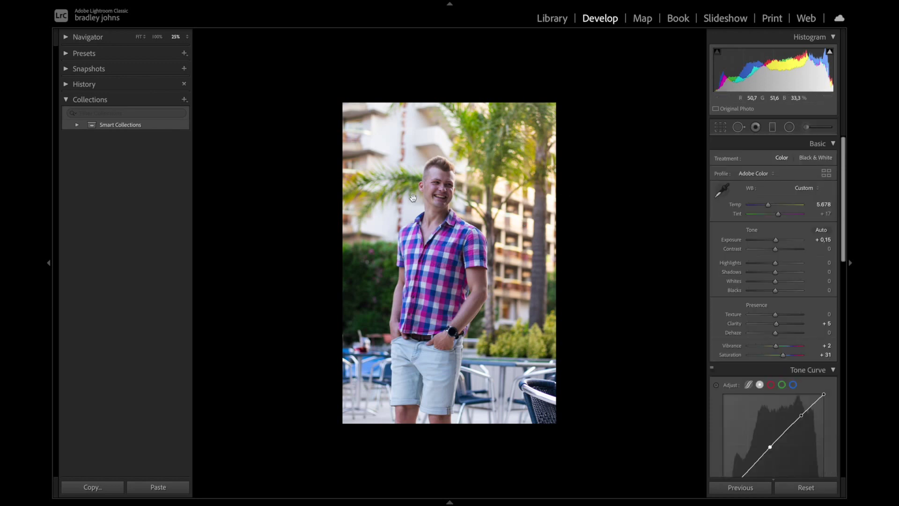
{"action": "key", "text": "ctrl+equal"}
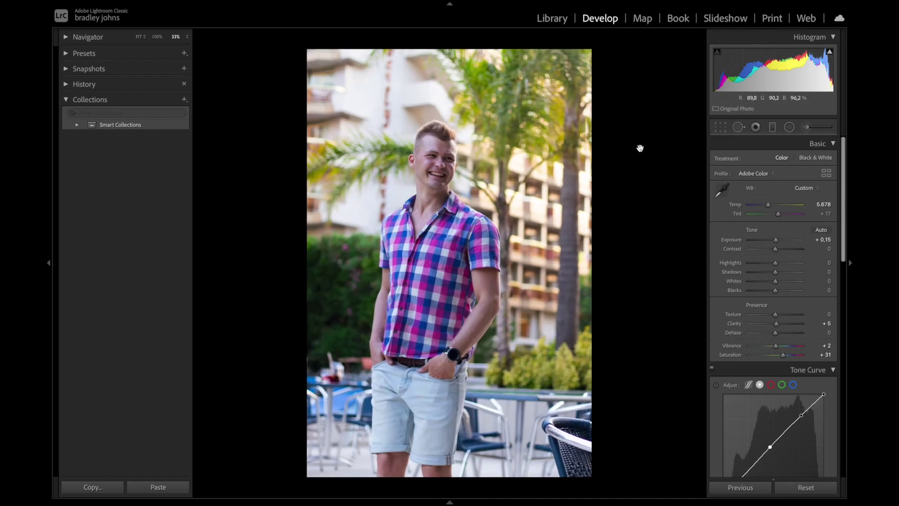
Step: Paint a brush spot on the man's face and raise its Exposure slightly
{"action": "left_click", "coordinate": [806, 127]}
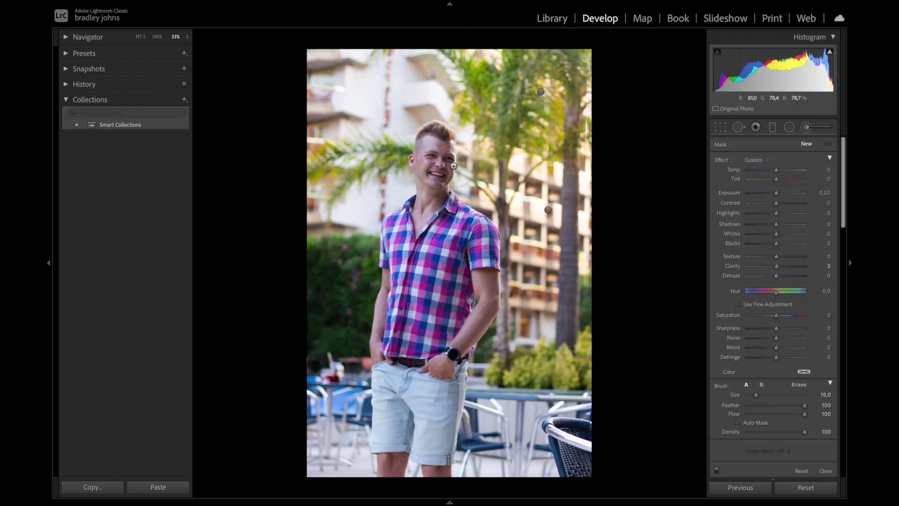
{"action": "left_click", "coordinate": [429, 161]}
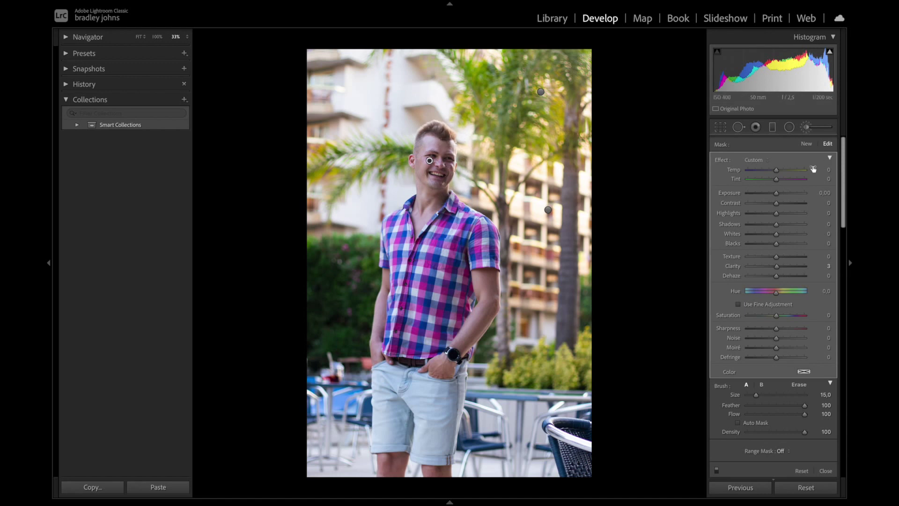
{"action": "left_click_drag", "start_coordinate": [779, 194], "coordinate": [781, 197]}
{"action": "key", "text": "k"}
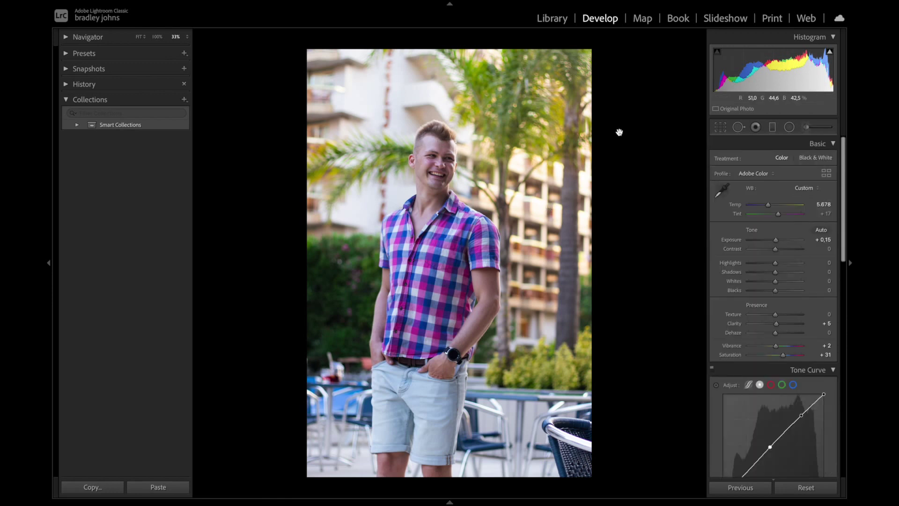
Step: Brush the top of the man's hair with Exposure 0.16 and Temp 4
{"action": "key", "text": "k"}
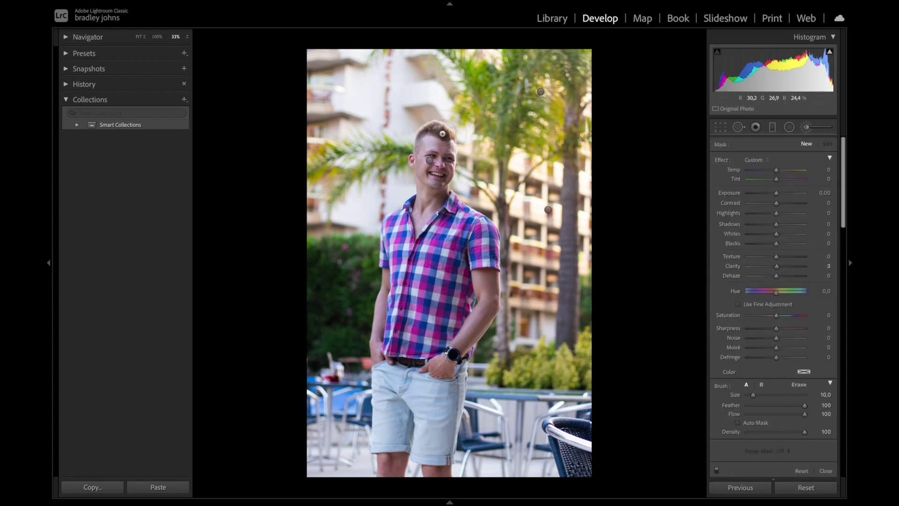
{"action": "scroll", "coordinate": [469, 124], "scroll_direction": "up", "scroll_amount": 1}
{"action": "left_click", "coordinate": [462, 125]}
{"action": "left_click_drag", "start_coordinate": [776, 193], "coordinate": [780, 195]}
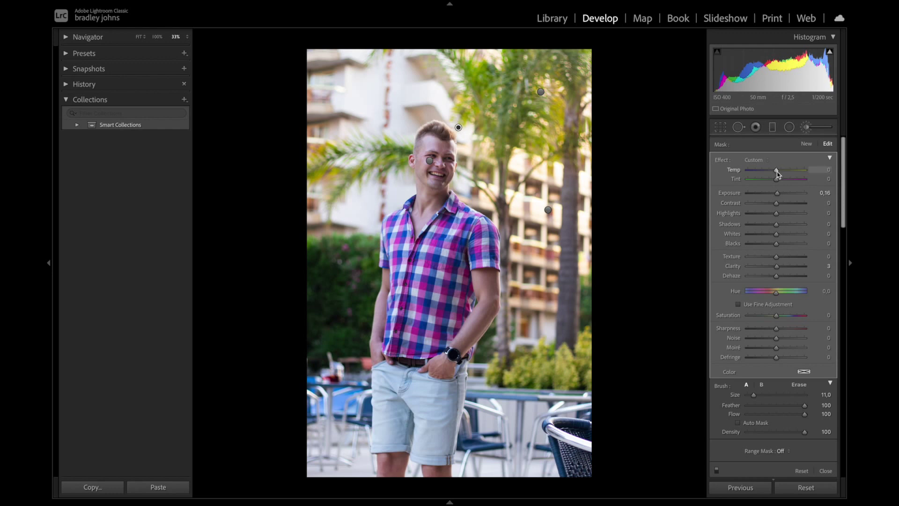
{"action": "left_click_drag", "start_coordinate": [778, 174], "coordinate": [778, 174]}
{"action": "left_click", "coordinate": [807, 132]}
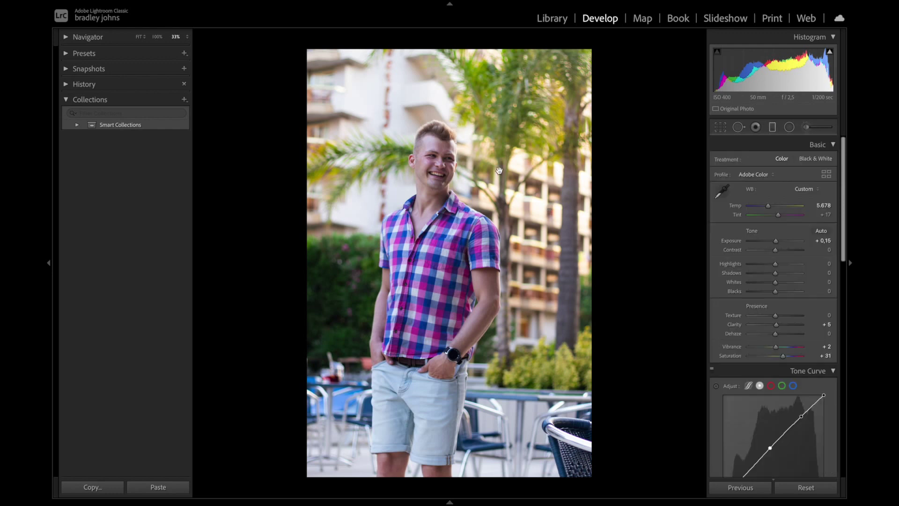
Step: Zoom in on the face and paint a new brush mask over both irises
{"action": "left_click", "coordinate": [406, 166]}
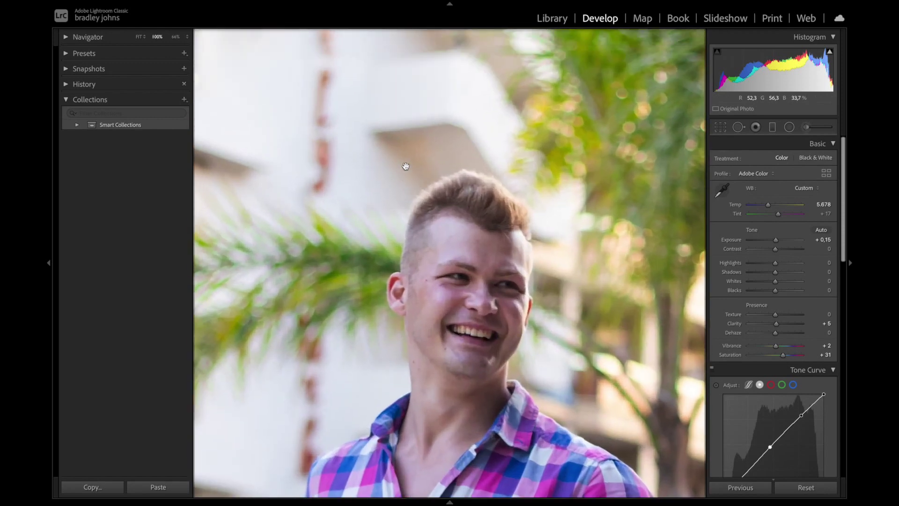
{"action": "key", "text": "ctrl+="}
{"action": "key", "text": "ctrl+="}
{"action": "key", "text": "ctrl+="}
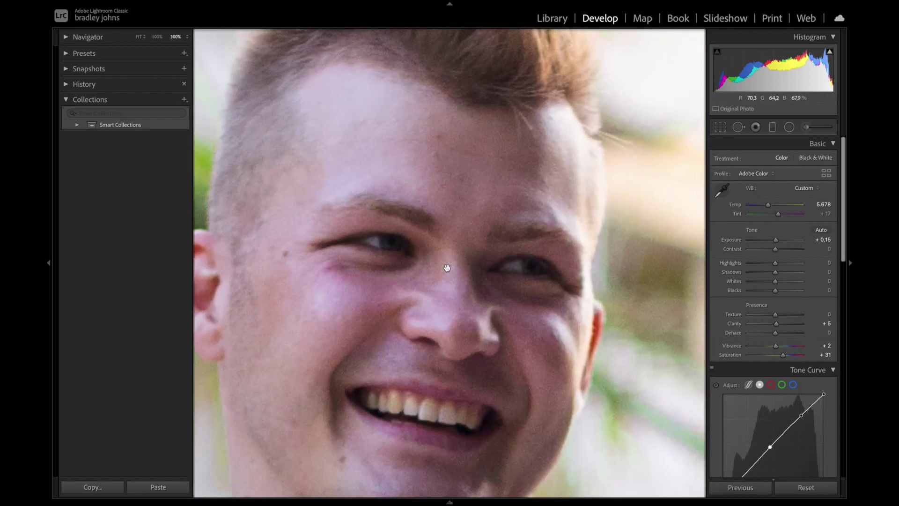
{"action": "left_click", "coordinate": [815, 131]}
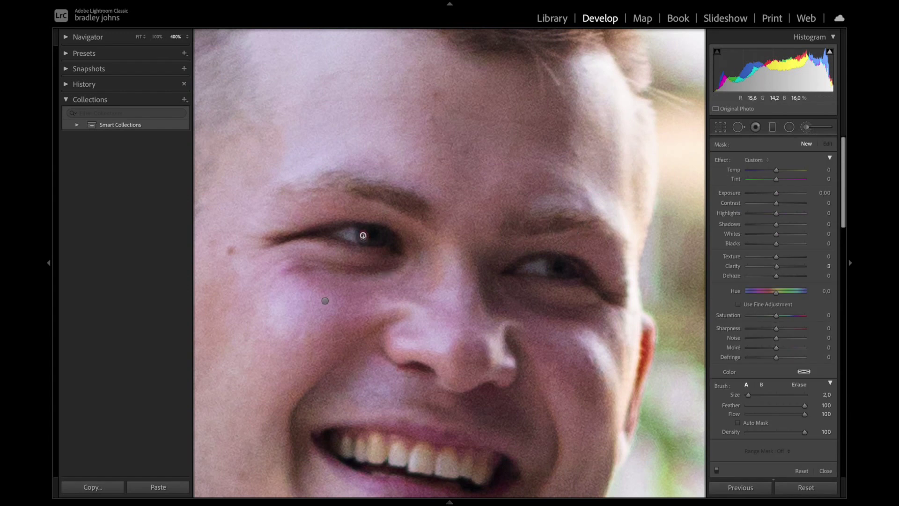
{"action": "mouse_move", "coordinate": [363, 236]}
{"action": "left_mouse_down"}
{"action": "mouse_move", "coordinate": [381, 237]}
{"action": "mouse_move", "coordinate": [363, 238]}
{"action": "left_mouse_up"}
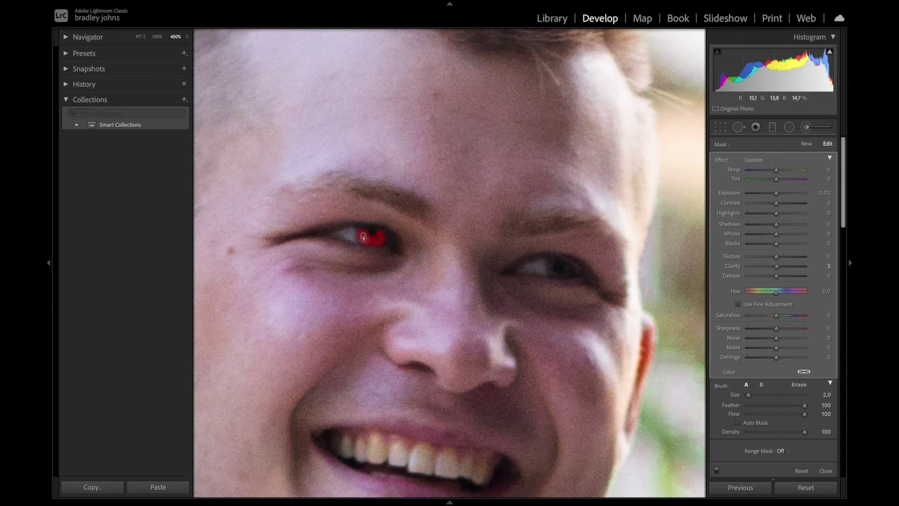
{"action": "mouse_move", "coordinate": [552, 271]}
{"action": "left_mouse_down"}
{"action": "mouse_move", "coordinate": [552, 261]}
{"action": "mouse_move", "coordinate": [566, 273]}
{"action": "left_mouse_up"}
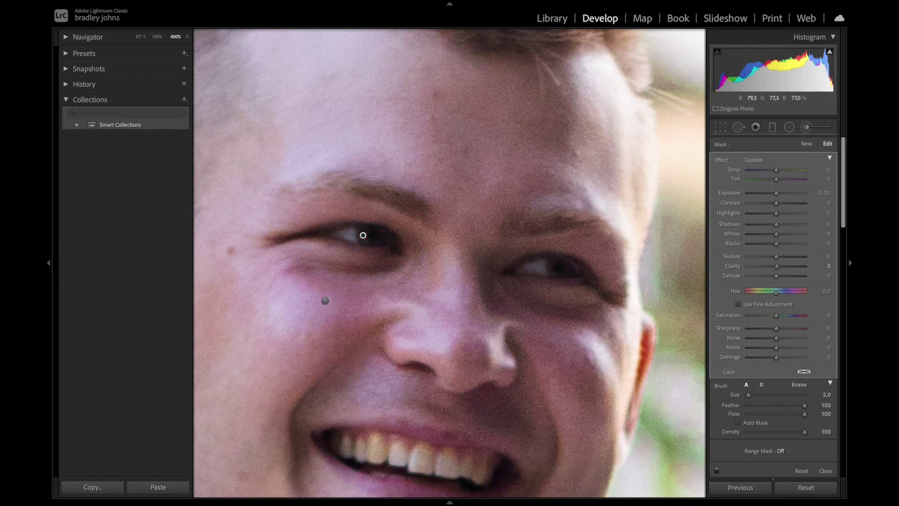
Step: Set the eye brush to Exposure 0.44 and Saturation 7, then finish it
{"action": "left_click_drag", "start_coordinate": [778, 196], "coordinate": [780, 198]}
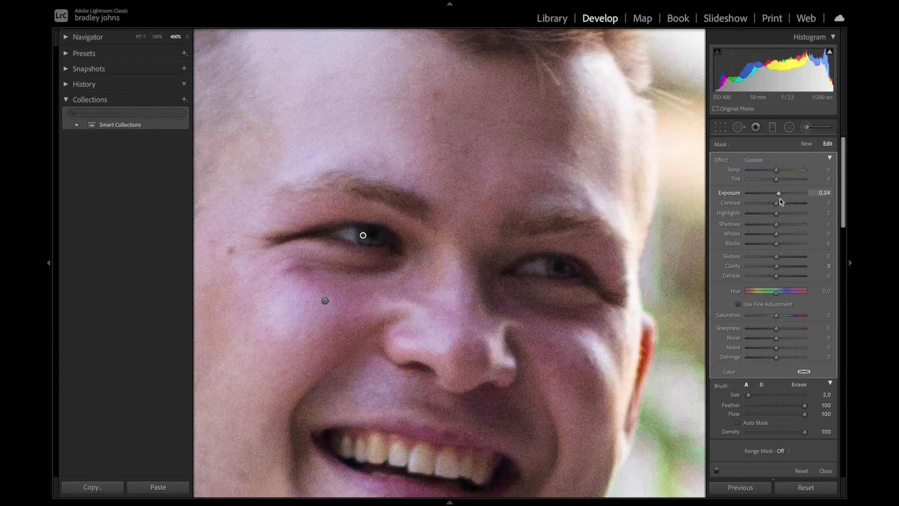
{"action": "left_click_drag", "start_coordinate": [776, 316], "coordinate": [778, 317]}
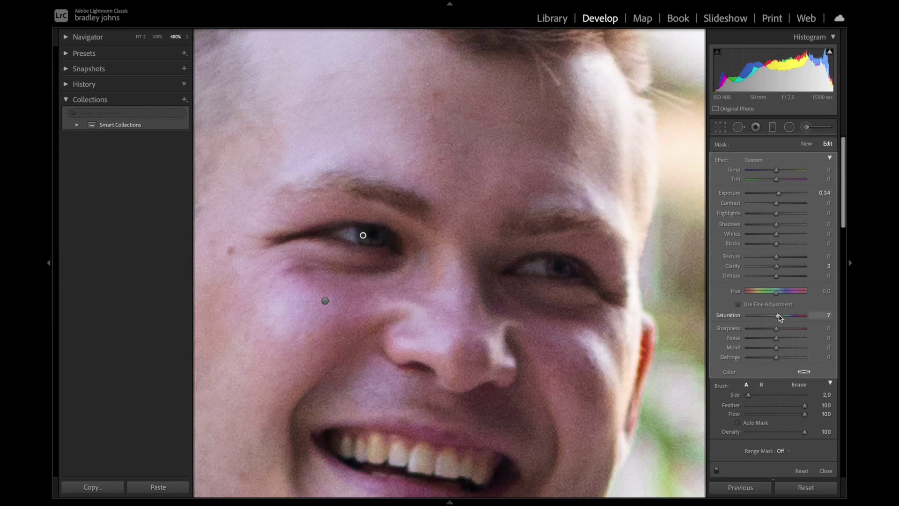
{"action": "key", "text": "ctrl+minus"}
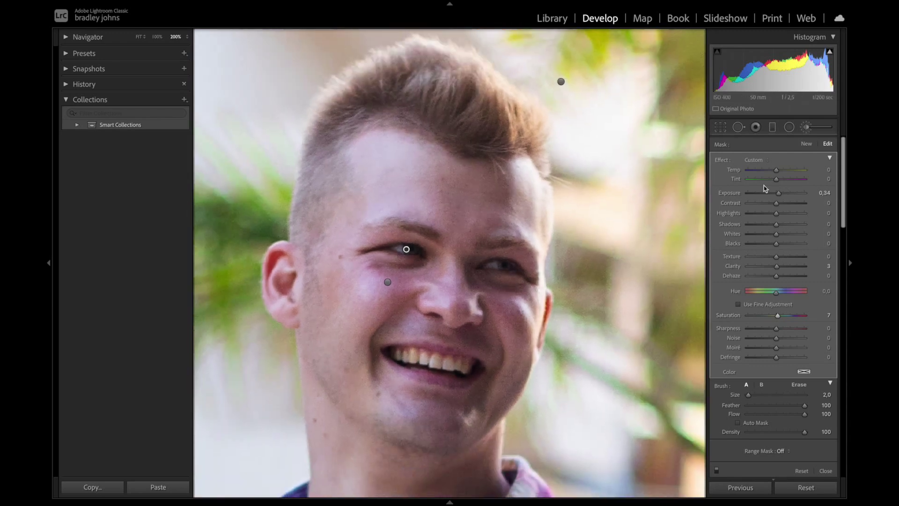
{"action": "left_click_drag", "start_coordinate": [779, 194], "coordinate": [780, 196]}
{"action": "left_click_drag", "start_coordinate": [780, 197], "coordinate": [779, 196]}
{"action": "key", "text": "ctrl+minus"}
{"action": "key", "text": "ctrl+minus"}
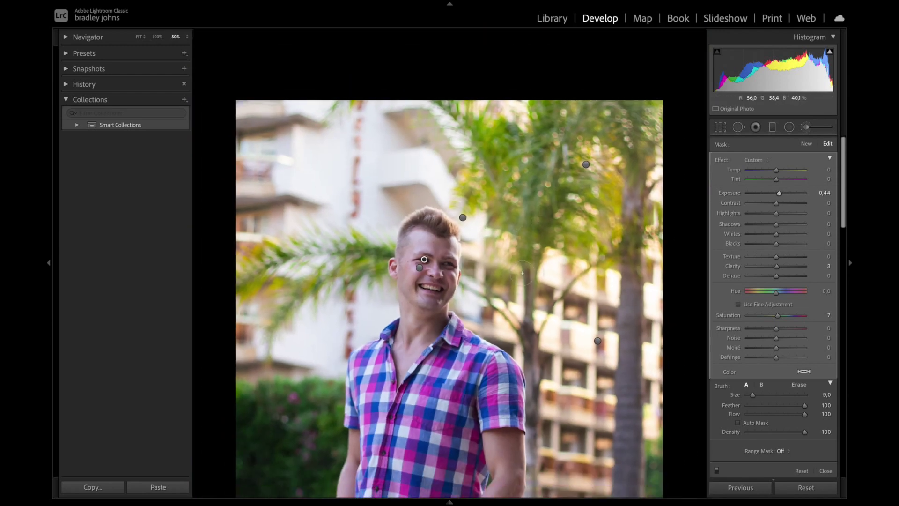
{"action": "left_click", "coordinate": [807, 127]}
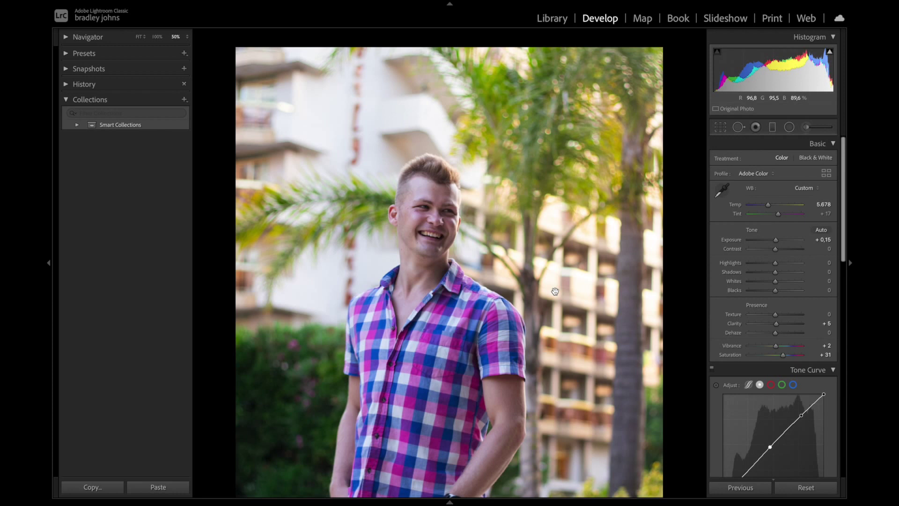
Step: Show the edited portrait beside its original in the Before/After view, zoomed to fit
{"action": "key", "text": "ctrl+minus"}
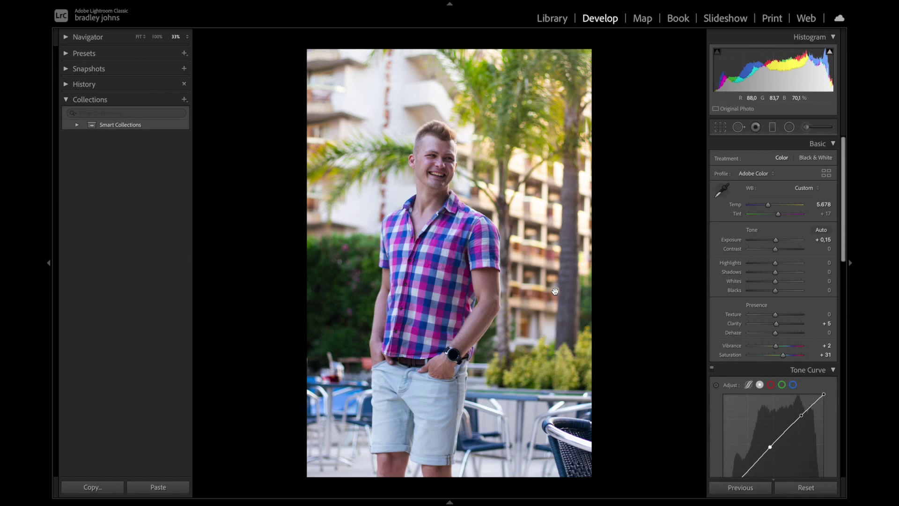
{"action": "key", "text": "y"}
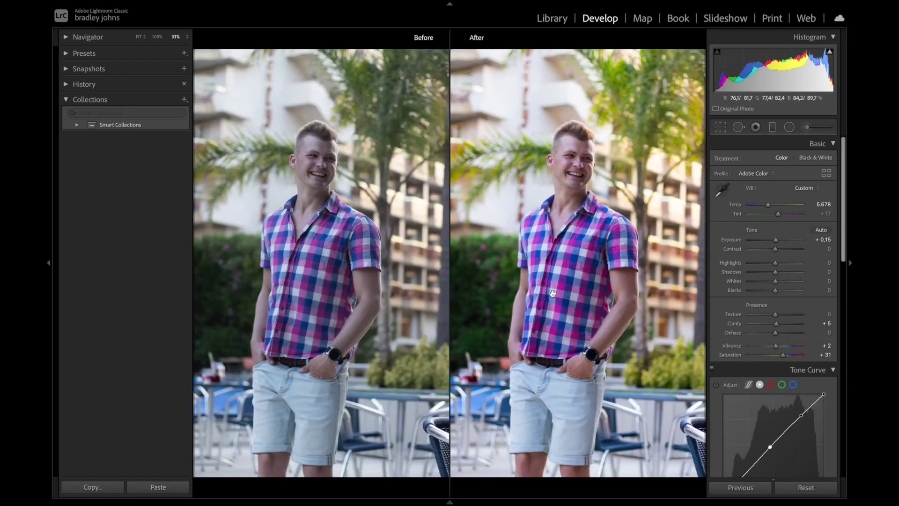
{"action": "key", "text": "ctrl+minus"}
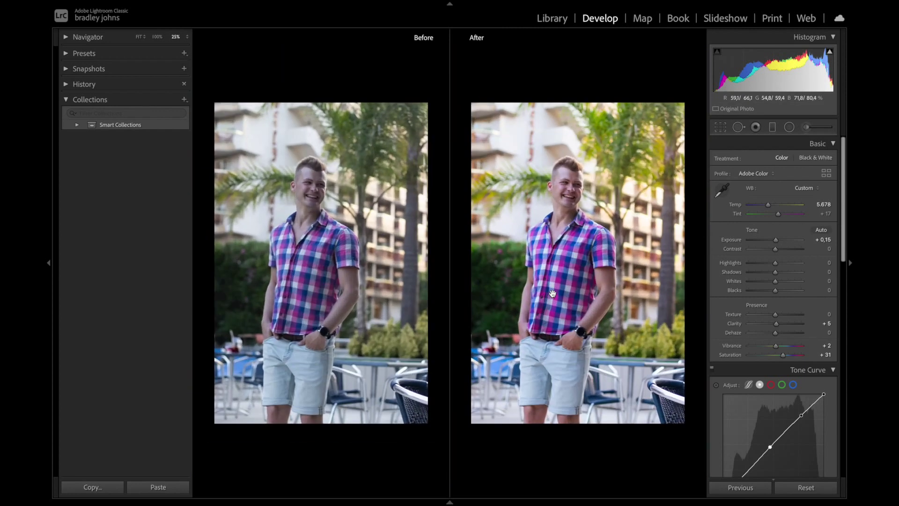